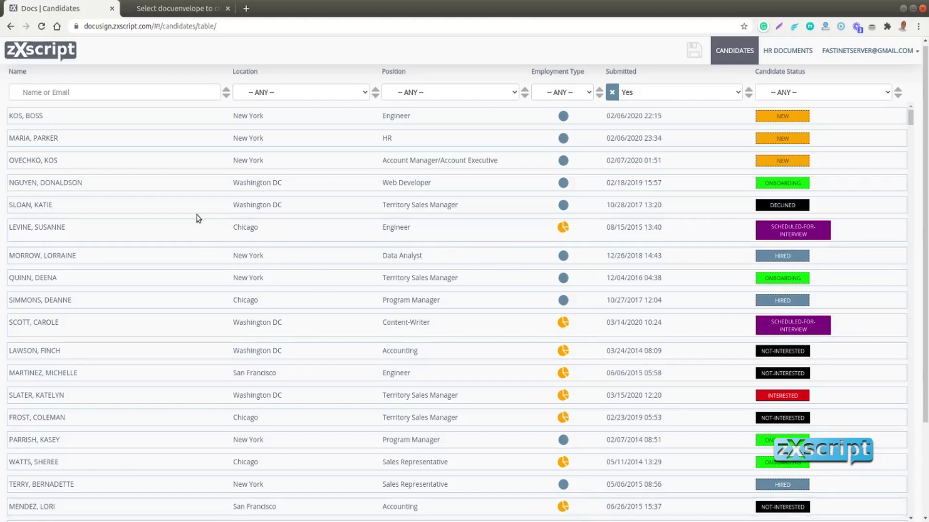
- Look over the Washington DC content writer's profile details, then close the record
scroll(197, 218, "down", 3)
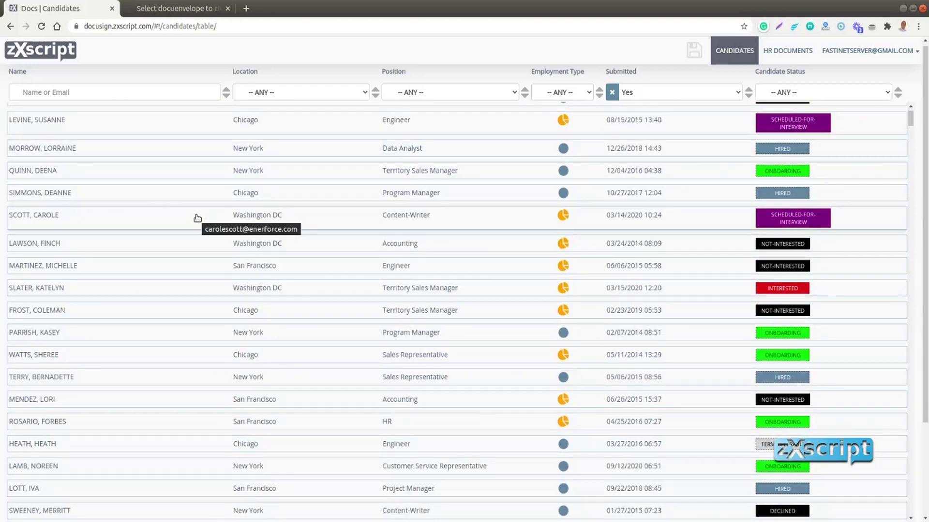
left_click(198, 217)
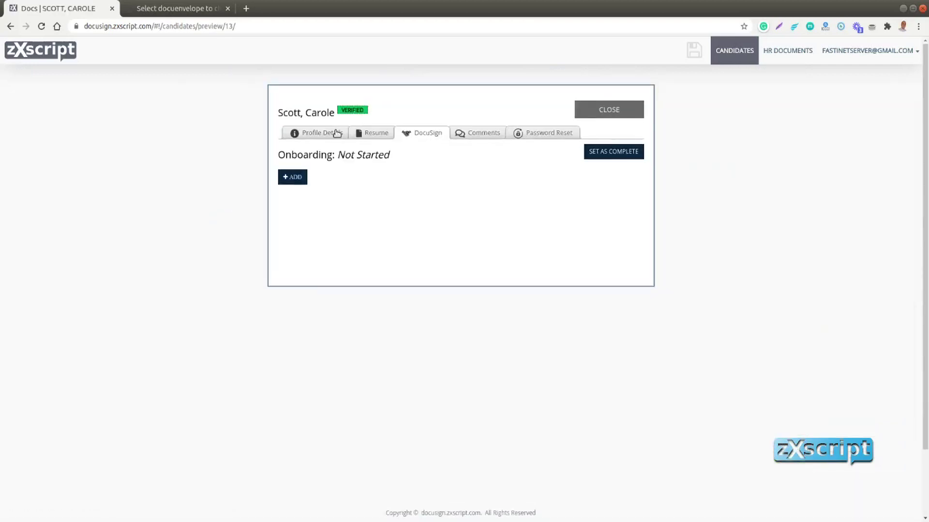
left_click(337, 134)
scroll(338, 382, "down", 3)
scroll(523, 279, "up", 2)
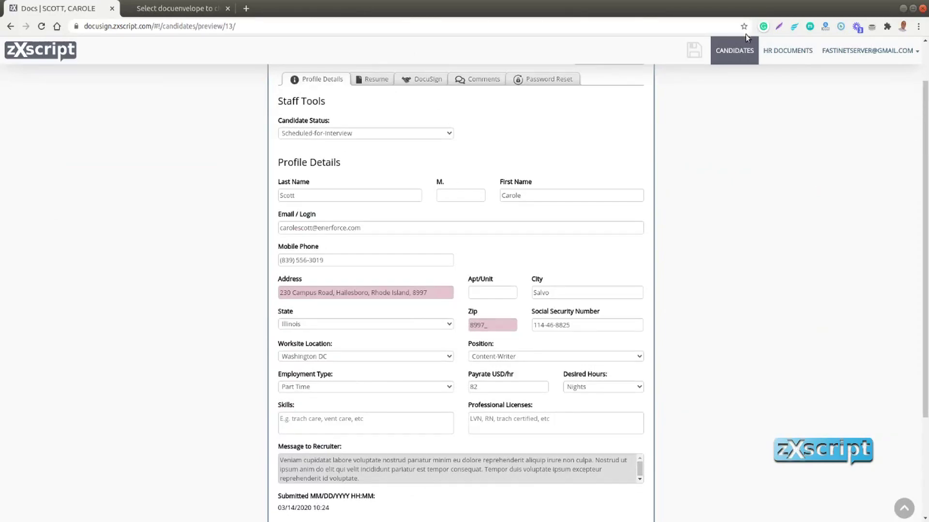
scroll(763, 147, "up", 2)
left_click(616, 110)
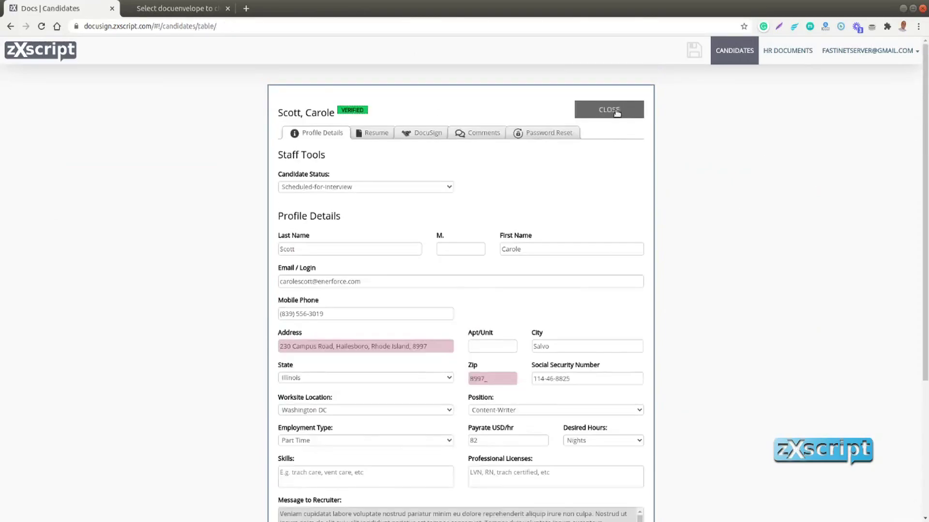
- Filter by New York location, clear it back to ANY, then search by the candidate's first name
scroll(252, 308, "up", 2)
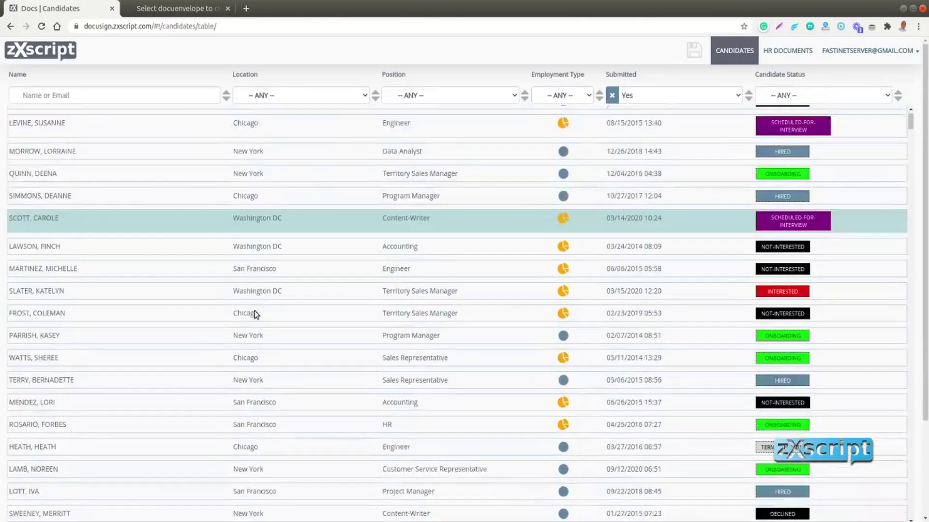
scroll(271, 271, "down", 1)
left_click(320, 97)
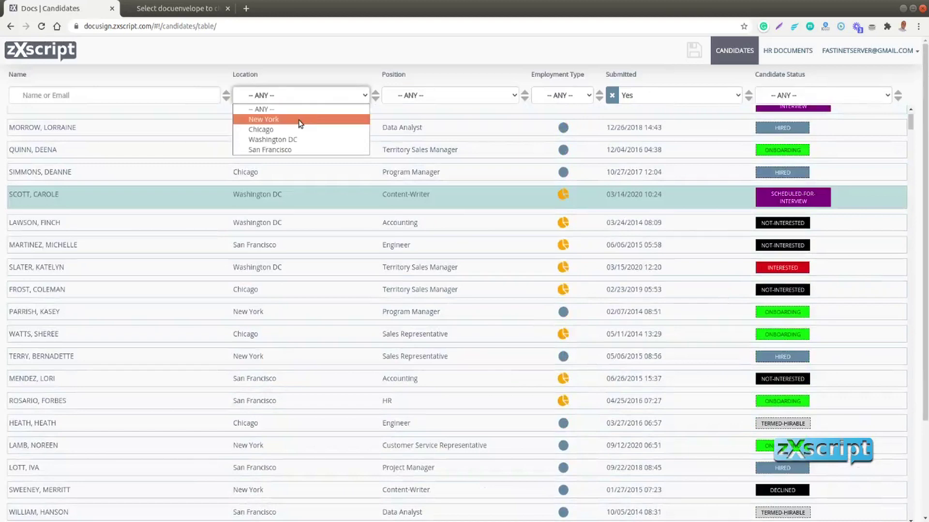
left_click(354, 118)
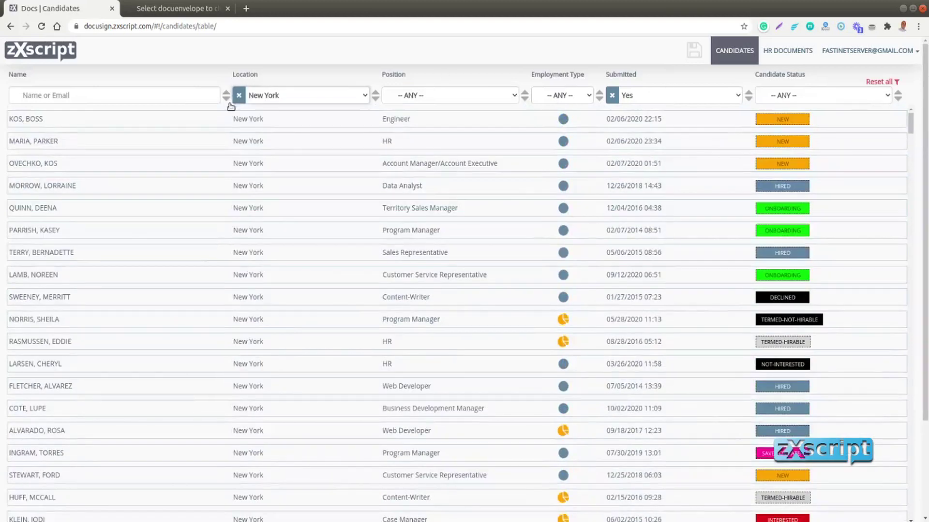
left_click(233, 102)
left_click(87, 97)
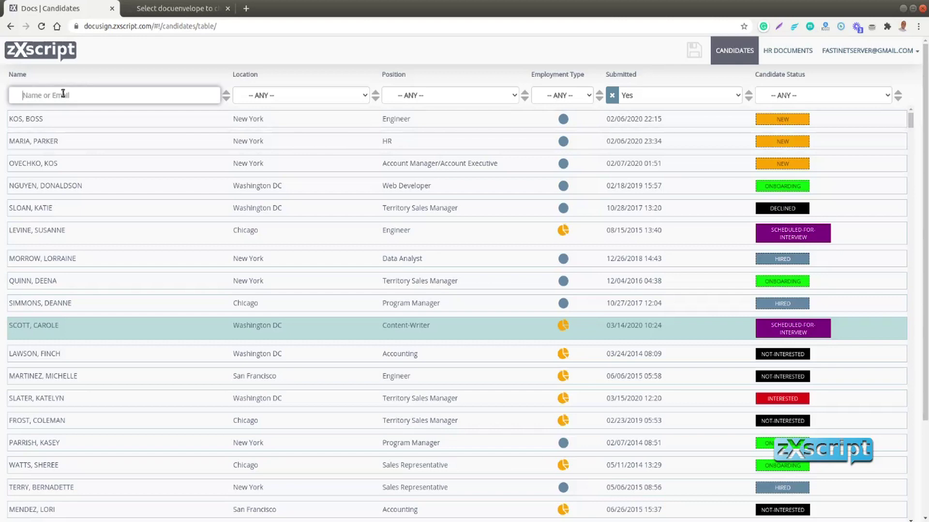
type("maria")
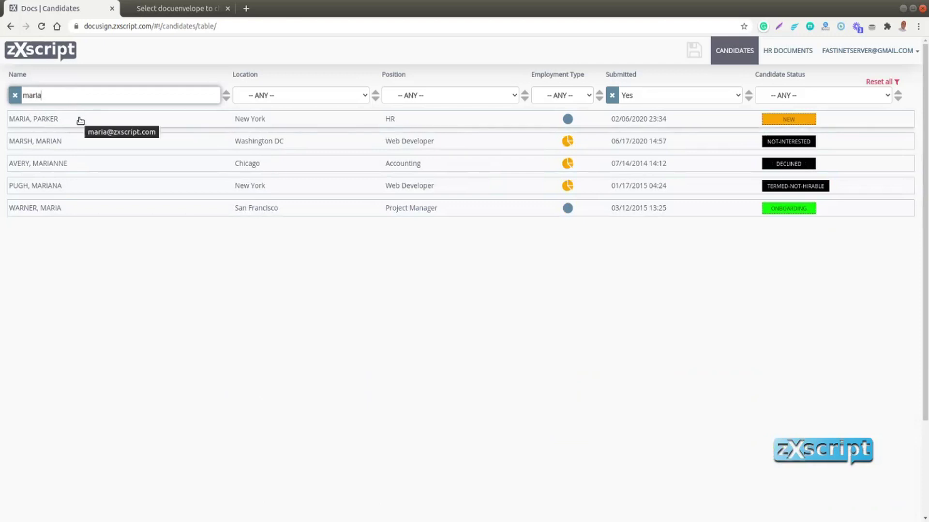
- Open the matching New York HR candidate's record
left_click(79, 121)
scroll(155, 368, "down", 3)
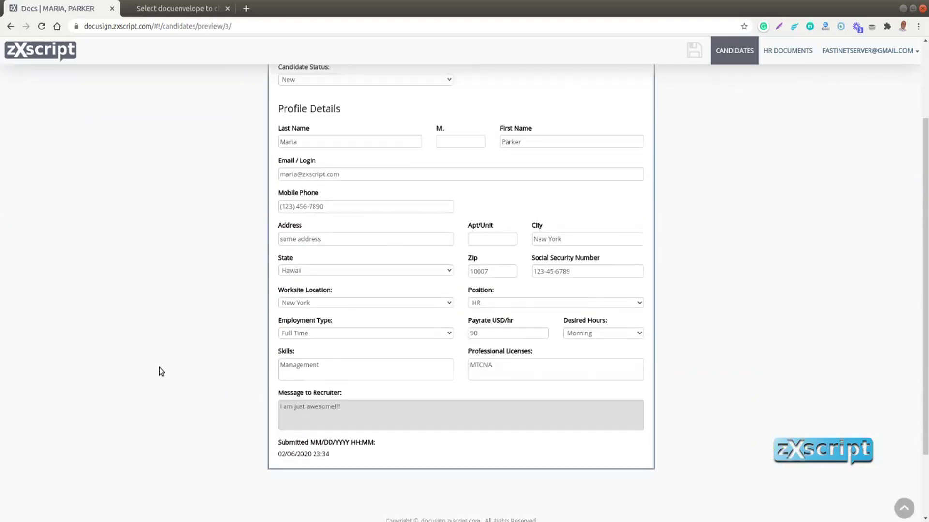
scroll(420, 283, "up", 3)
scroll(406, 281, "down", 1)
scroll(406, 281, "down", 1)
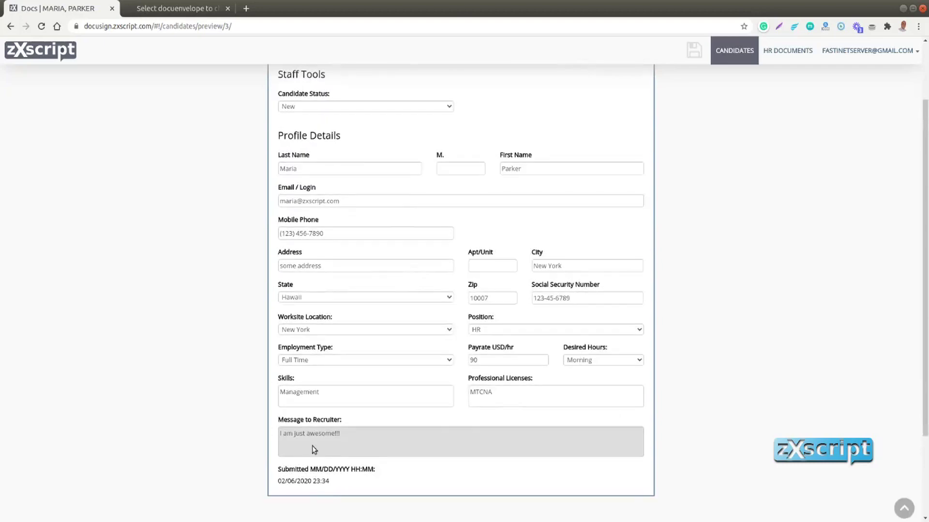
scroll(348, 421, "up", 3)
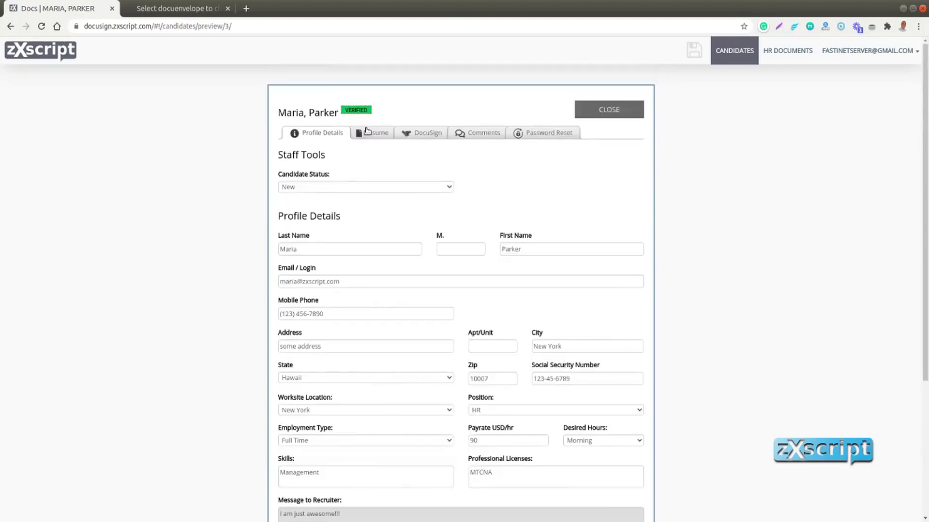
- View the candidate's resume and open it as a PDF, then close the PDF
left_click(370, 133)
scroll(290, 309, "down", 3)
scroll(333, 319, "up", 2)
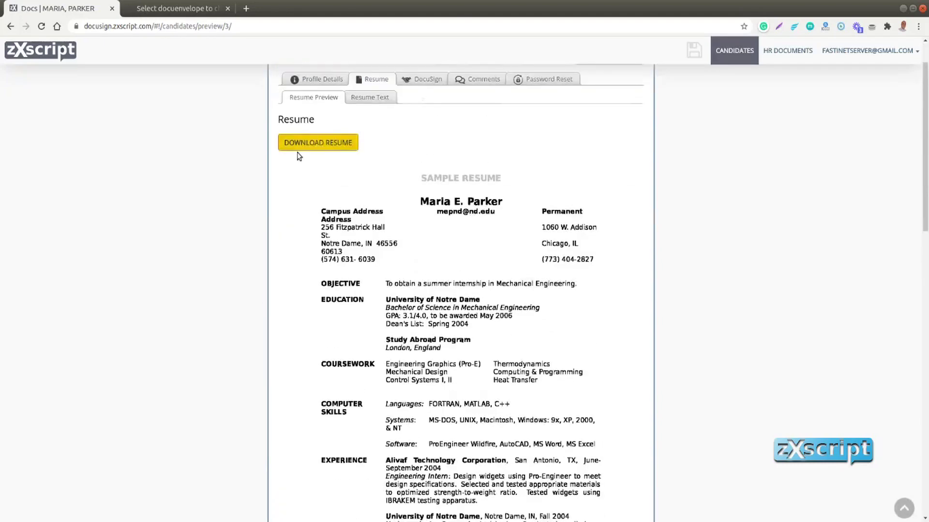
left_click(317, 143)
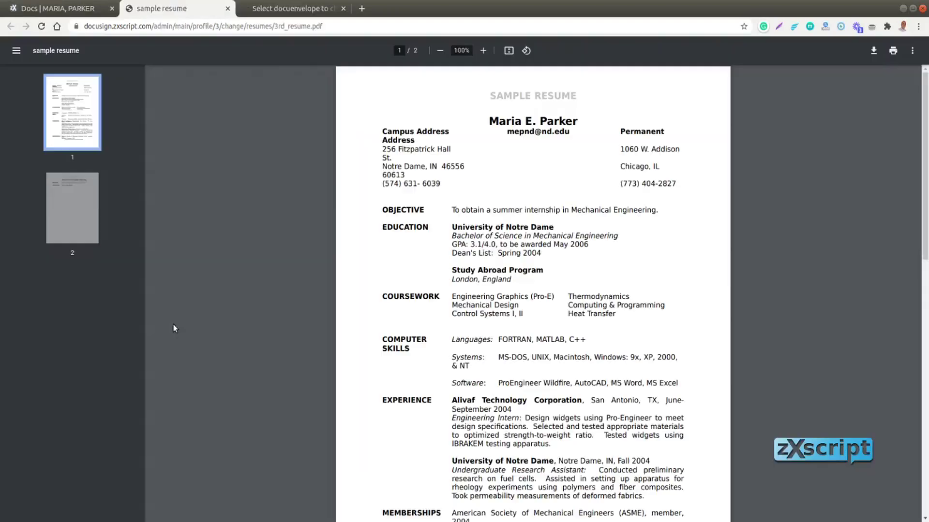
scroll(173, 318, "down", 8)
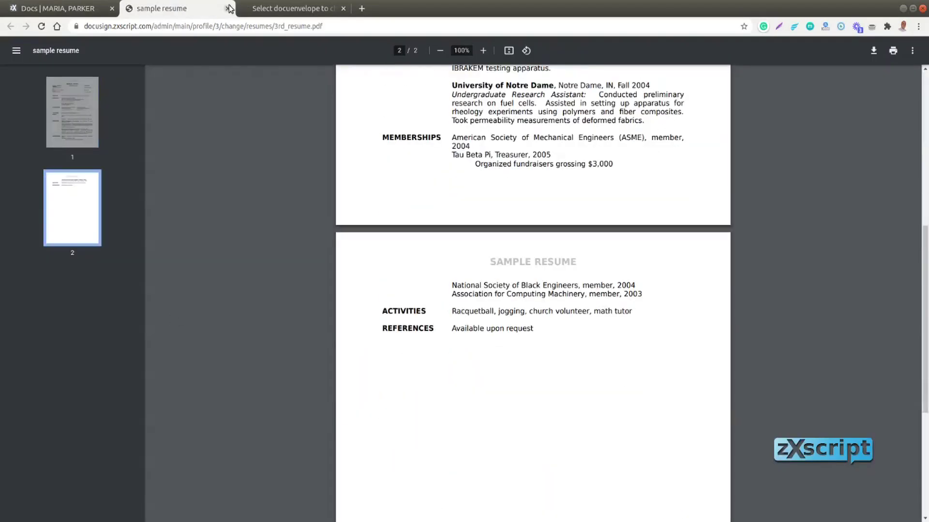
left_click(227, 8)
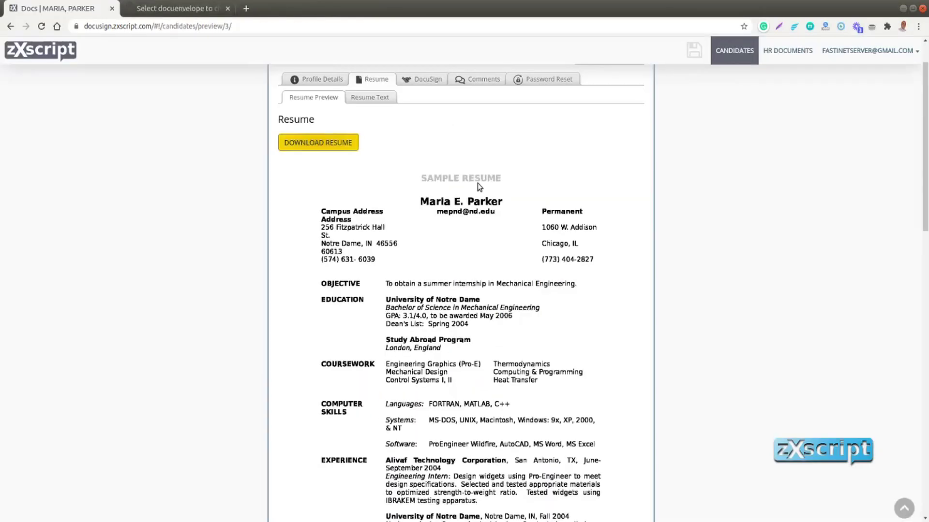
- View the resume as plain text, highlight the Alivaf Technology experience, then return to the formatted preview
scroll(477, 183, "down", 6)
scroll(423, 348, "up", 7)
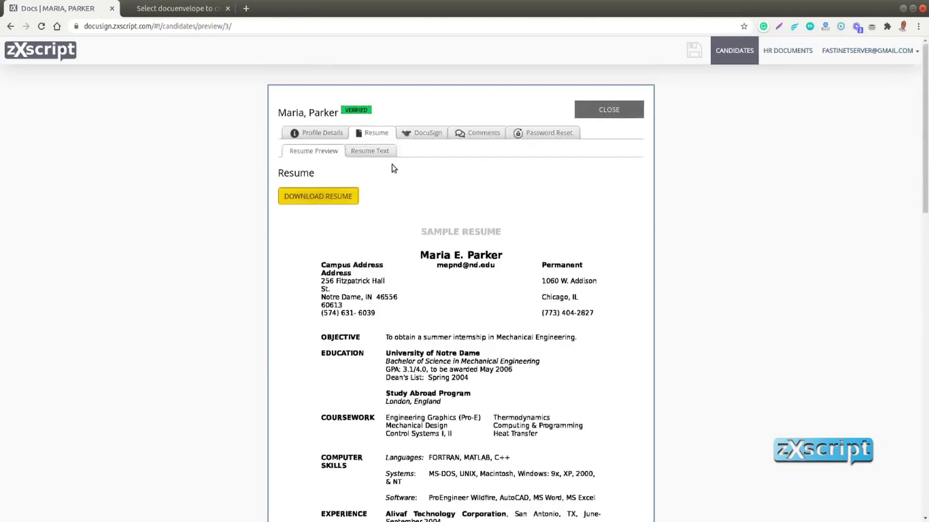
left_click(370, 150)
scroll(425, 338, "down", 5)
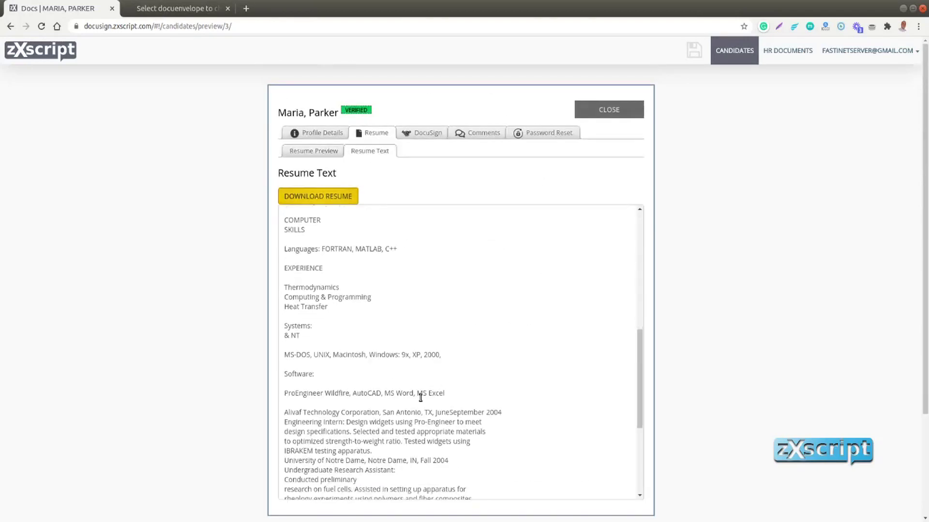
left_click_drag(284, 412, 402, 455)
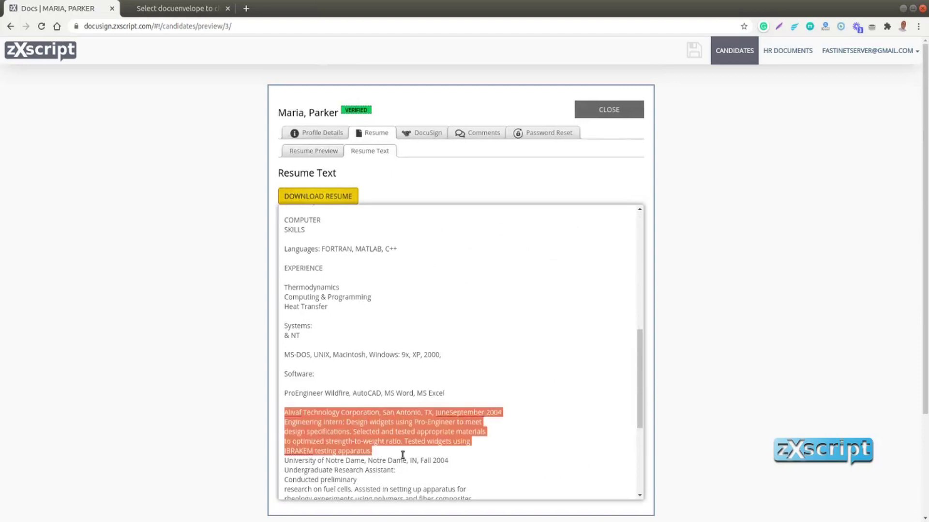
left_click(313, 151)
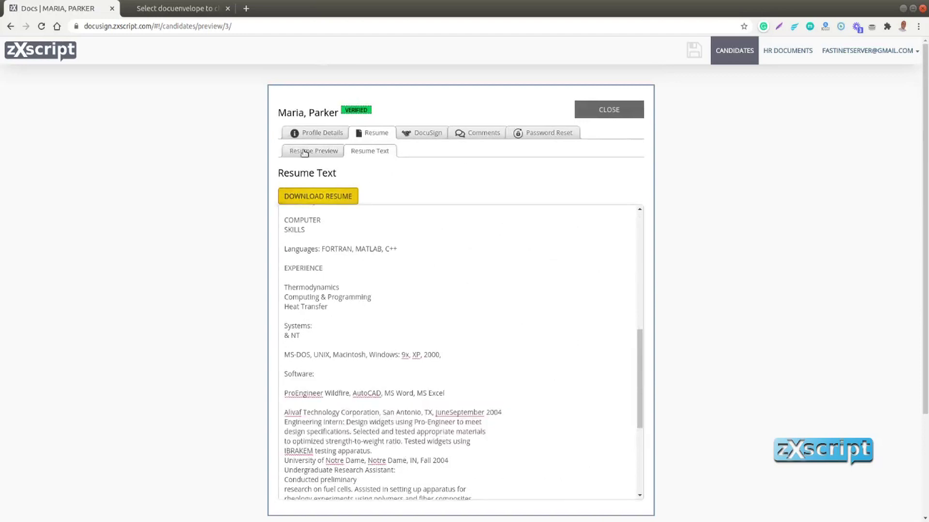
- Check the candidate's comments, then show the DocuSign onboarding documents list
left_click(470, 131)
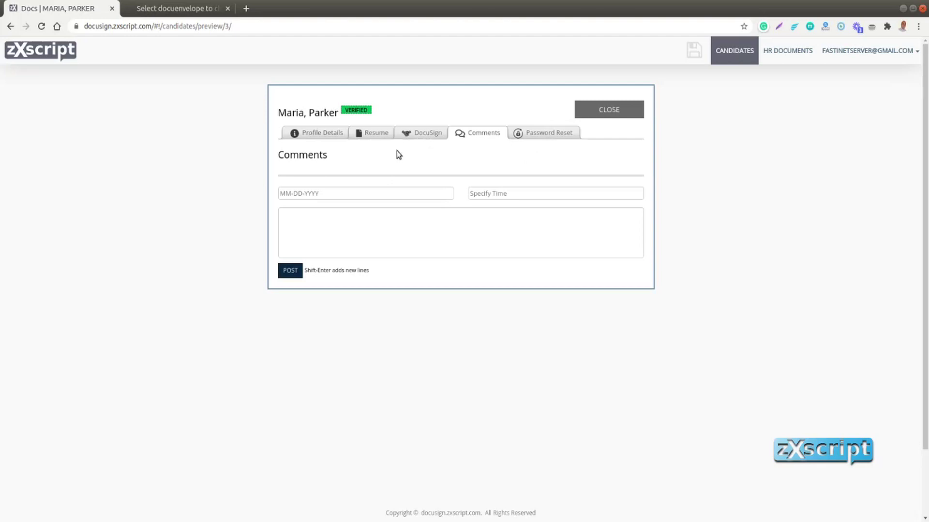
left_click(421, 135)
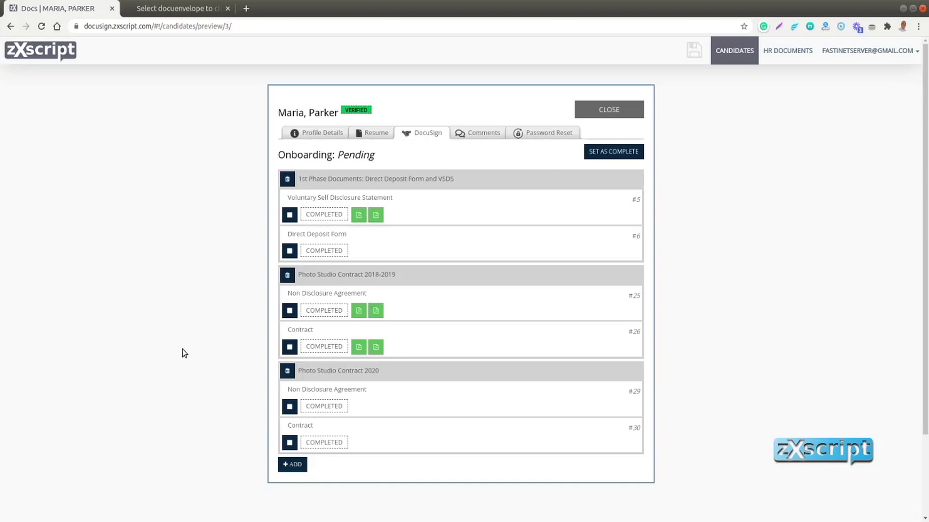
- Add the Photo Studio Contract 2021 package to the candidate's onboarding list
left_click(294, 464)
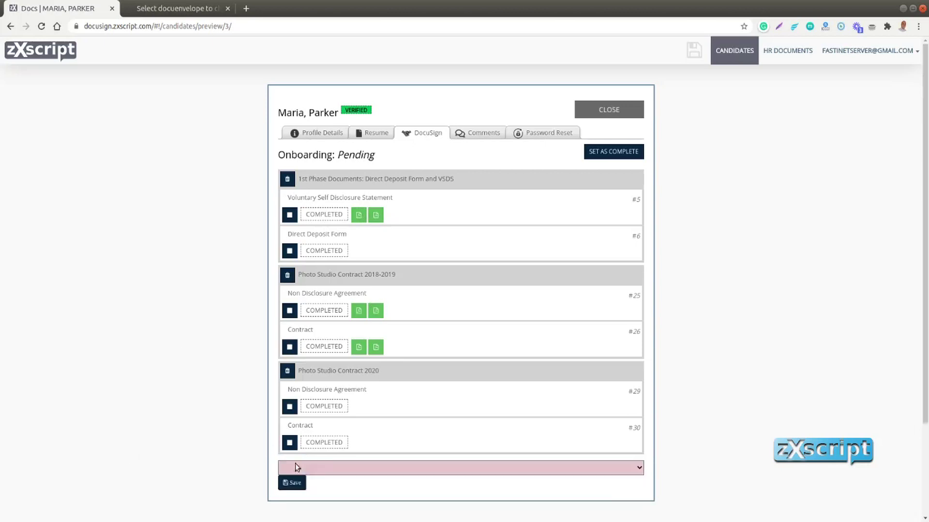
left_click(323, 464)
left_click(356, 456)
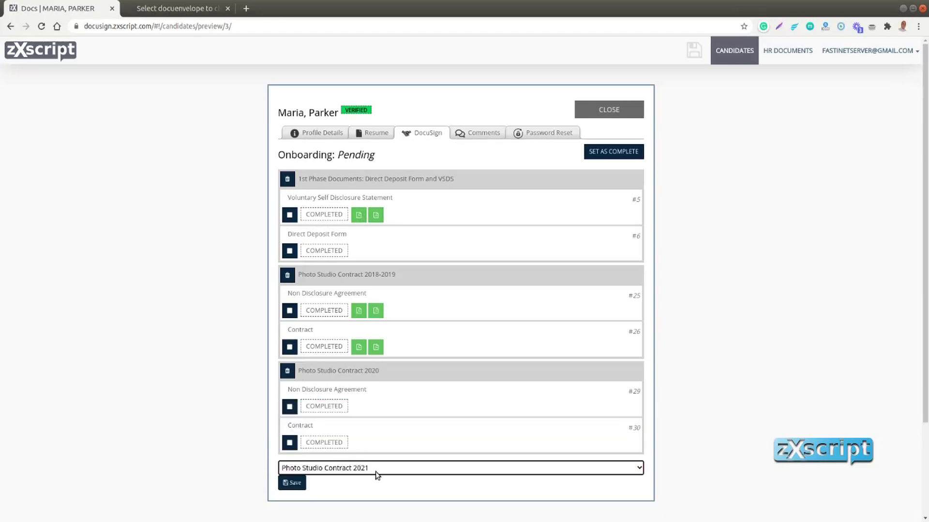
scroll(495, 458, "down", 3)
left_click(297, 370)
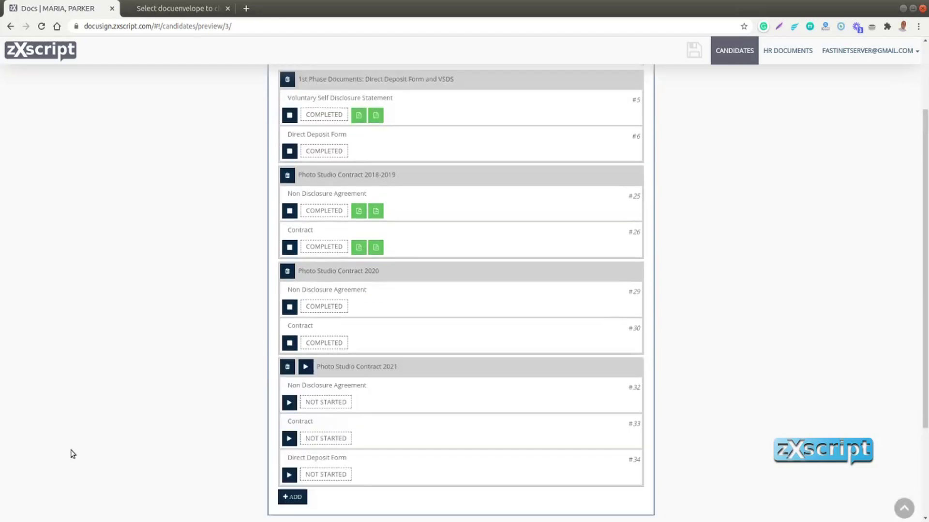
- Send the Photo Studio Contract 2021 documents to the hiree and review the bundles list
scroll(438, 245, "down", 3)
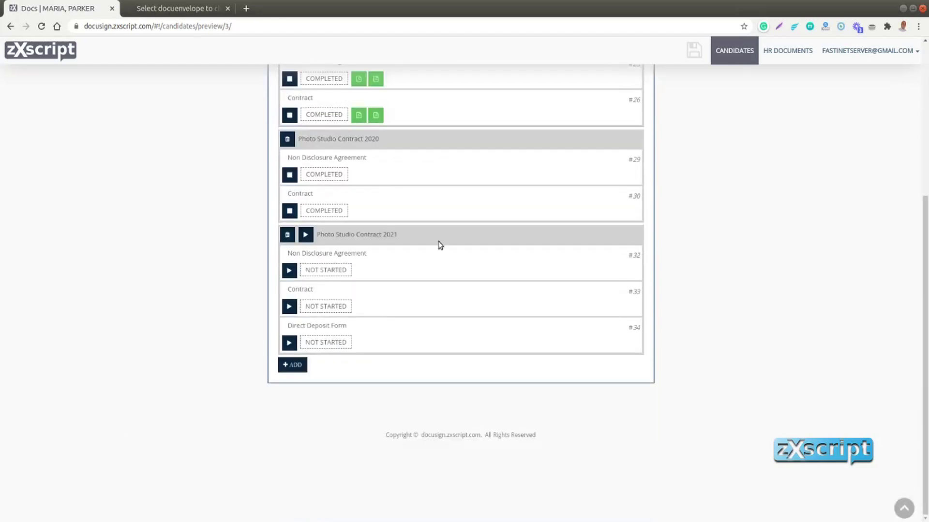
left_click(306, 235)
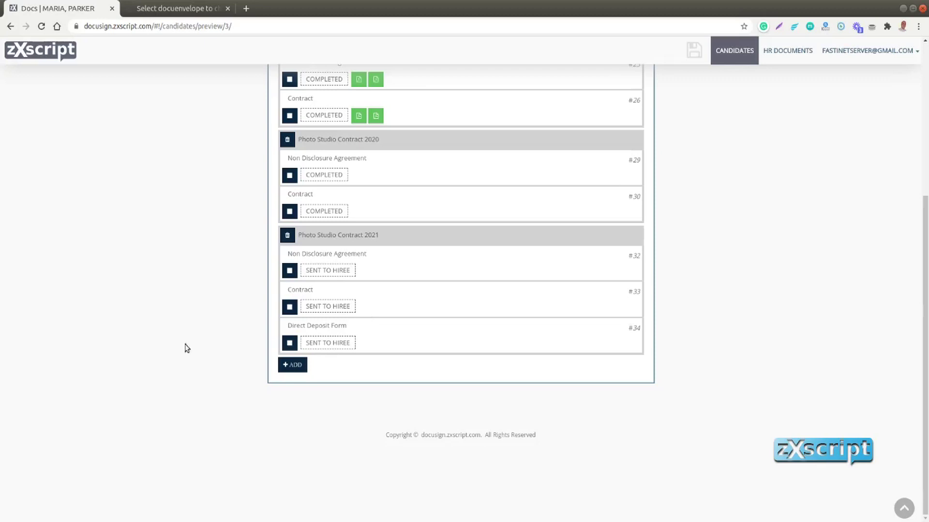
scroll(512, 155, "up", 3)
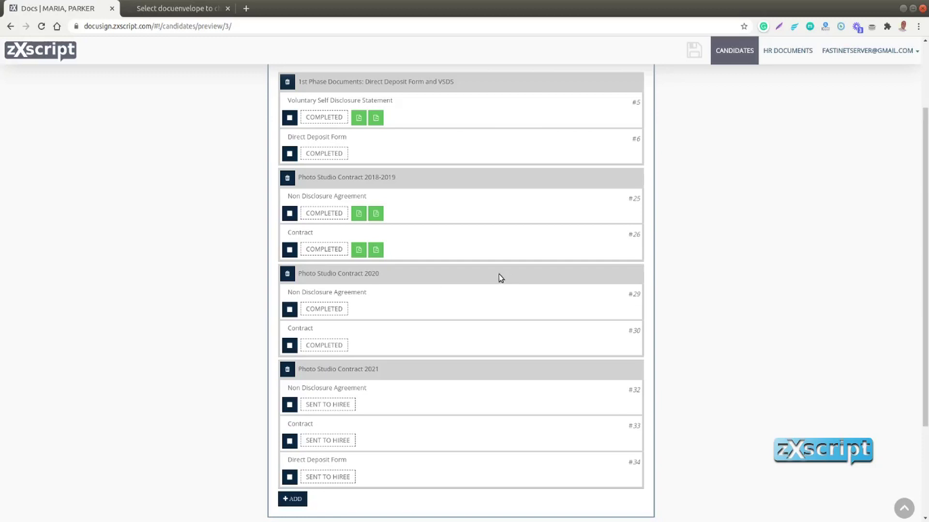
scroll(320, 387, "down", 3)
scroll(271, 384, "up", 4)
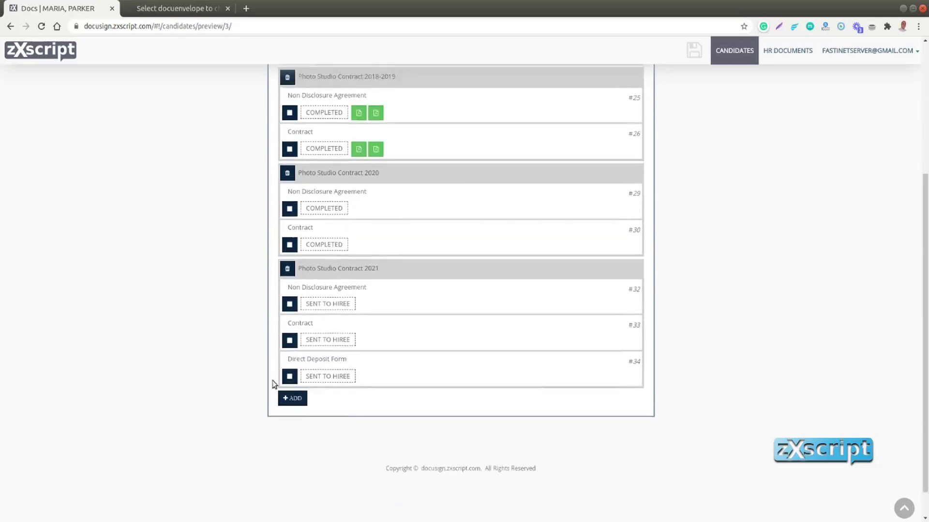
scroll(50, 467, "down", 1)
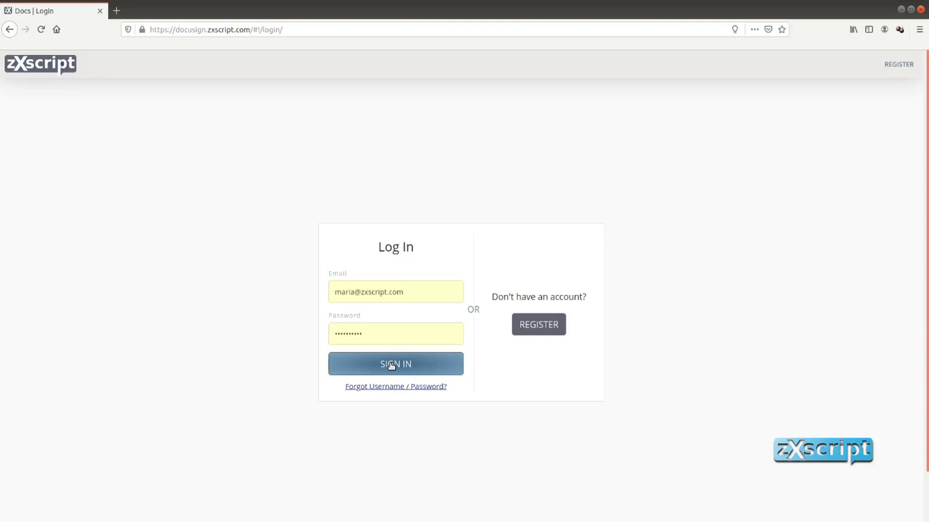
- Sign in to the hiree's account with the filled-in credentials
left_click(392, 365)
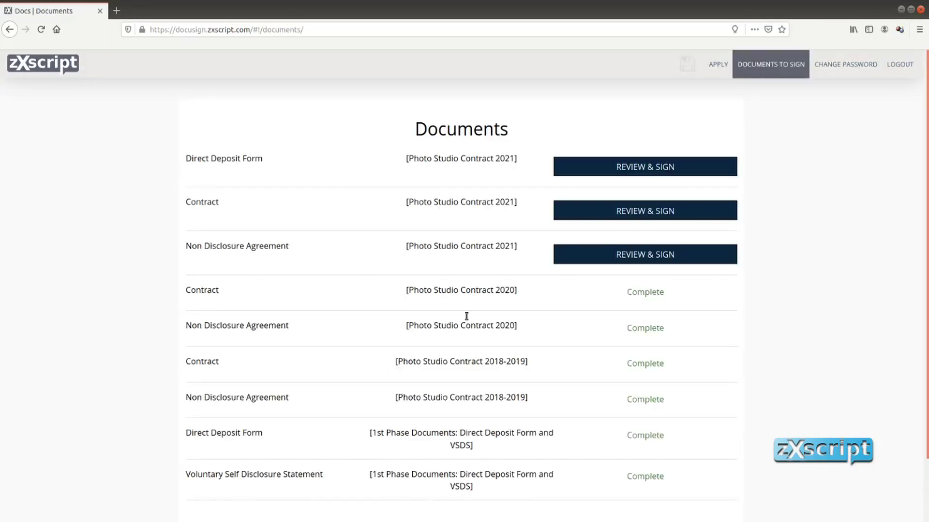
scroll(409, 459, "down", 2)
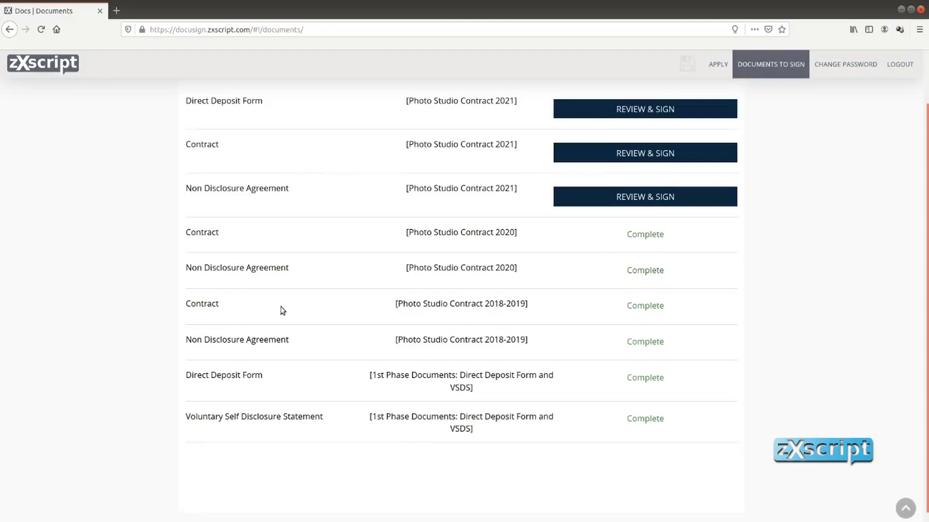
scroll(253, 303, "up", 2)
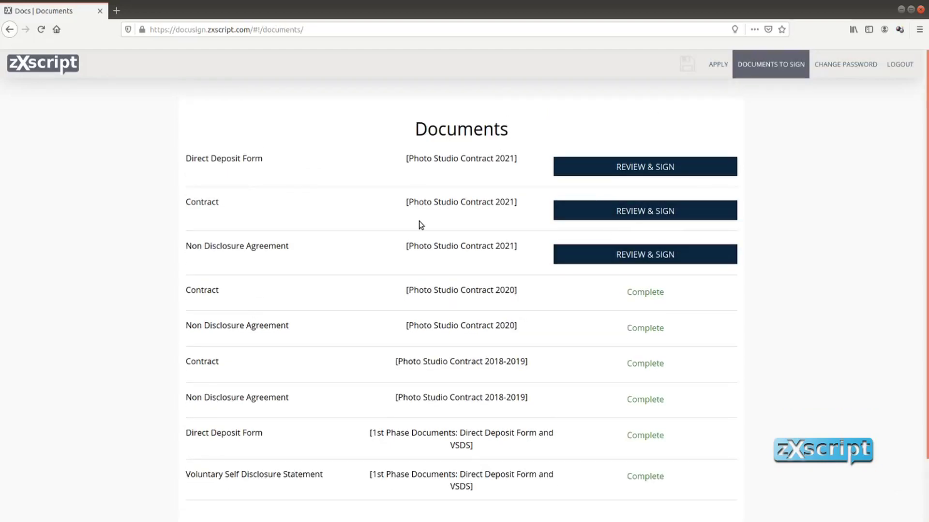
left_click(720, 67)
scroll(401, 334, "down", 1)
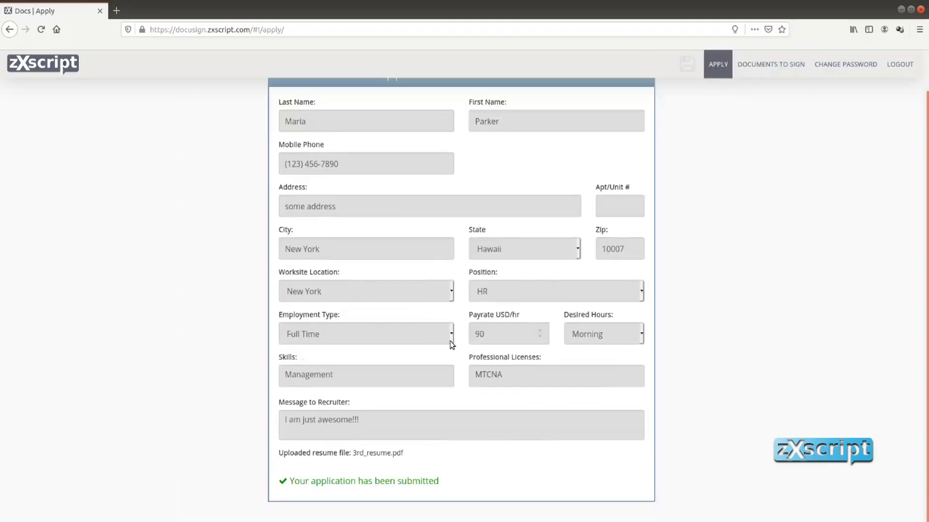
scroll(405, 280, "up", 1)
scroll(400, 446, "down", 1)
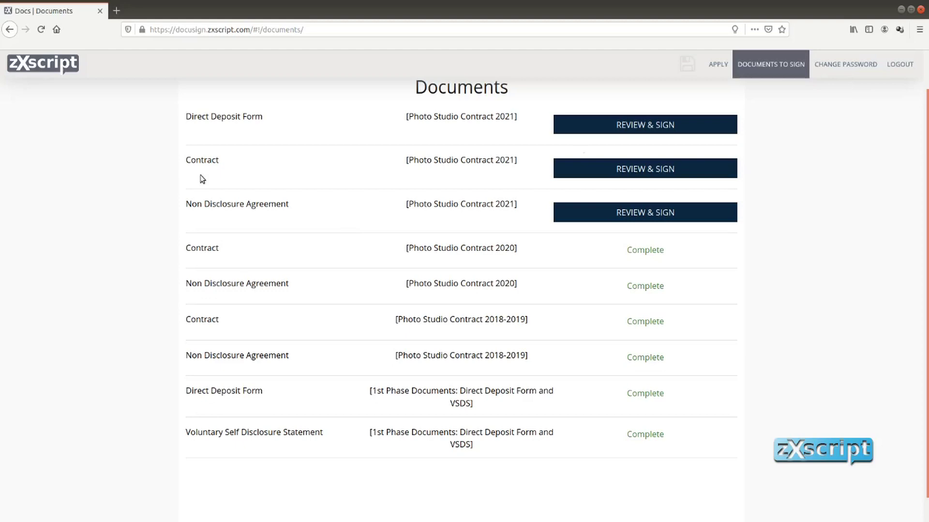
- Open the 2021 Contract in DocuSign and review it down to the signature tag
left_click(636, 170)
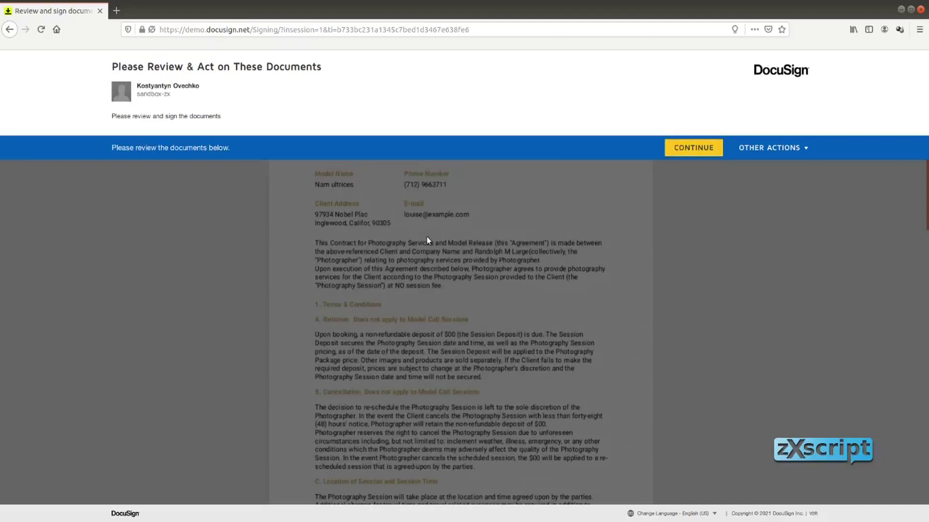
left_click(688, 147)
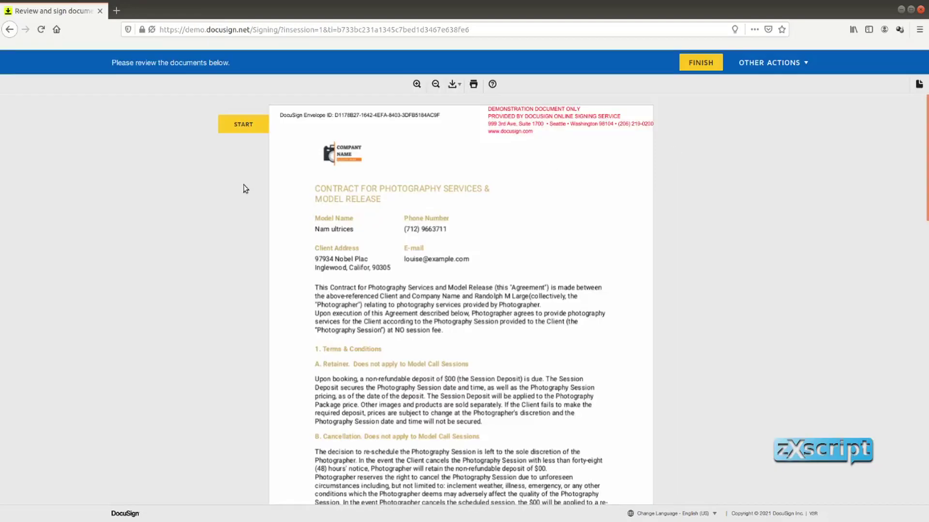
scroll(249, 184, "down", 5)
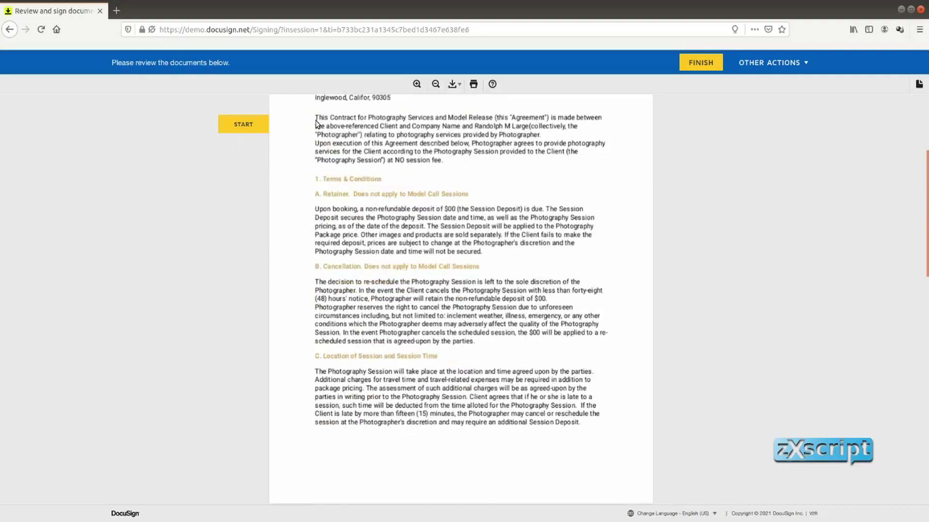
scroll(268, 154, "up", 3)
scroll(306, 156, "down", 11)
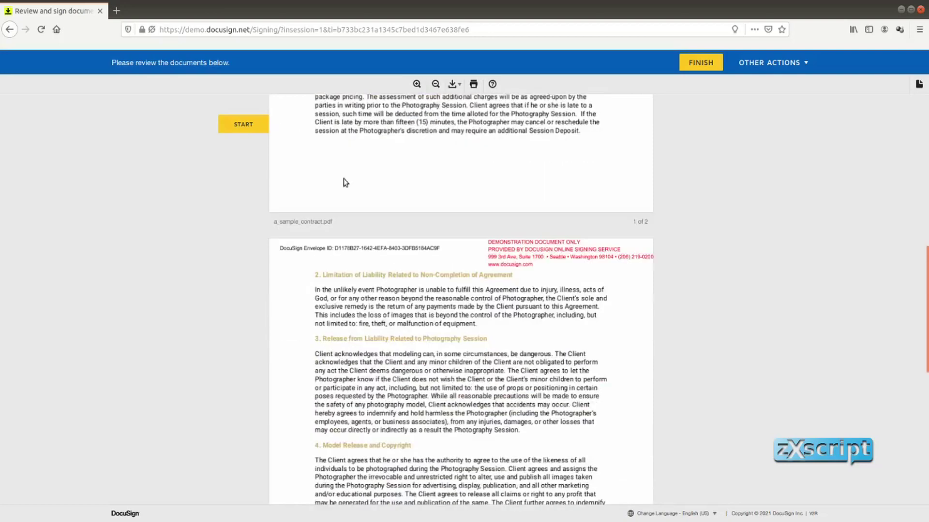
scroll(337, 287, "down", 7)
scroll(334, 289, "down", 3)
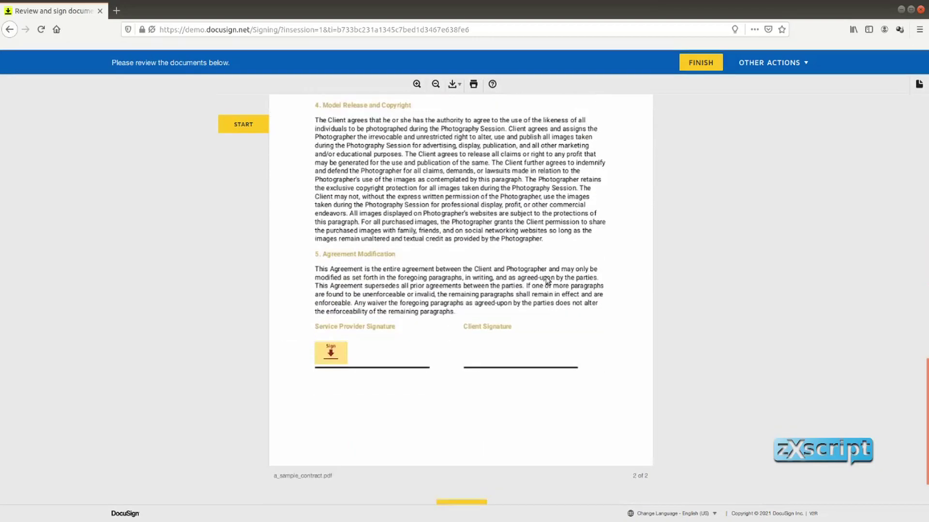
scroll(331, 314, "down", 1)
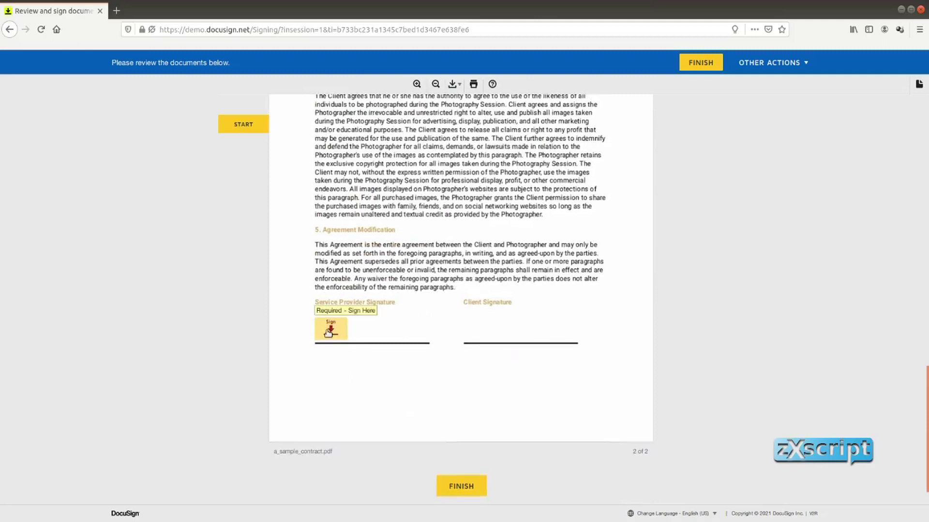
- Sign as service provider, finish the Contract, and open the 2021 Non Disclosure Agreement
left_click(330, 331)
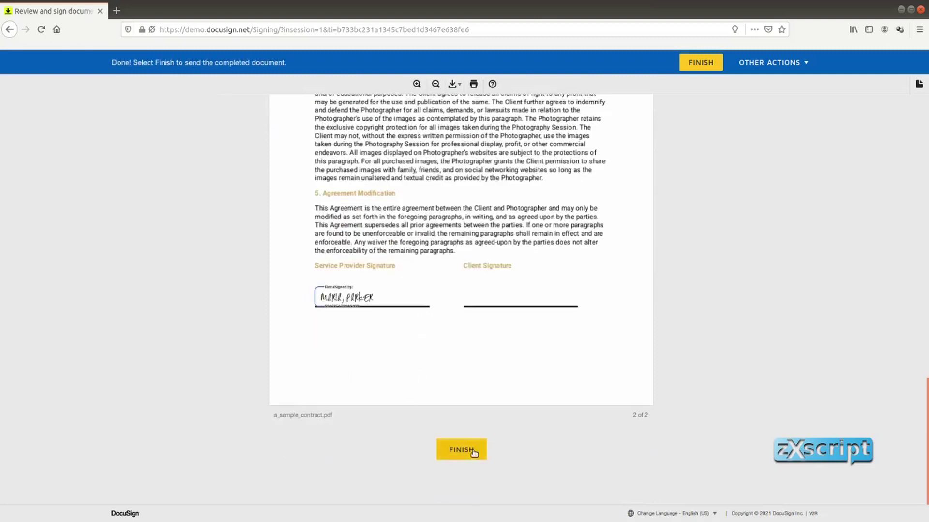
left_click(472, 452)
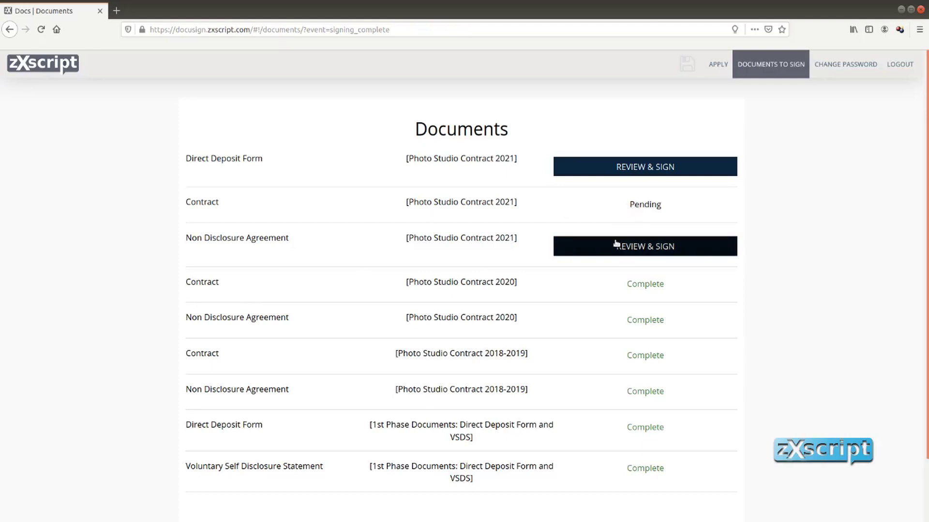
left_click(634, 249)
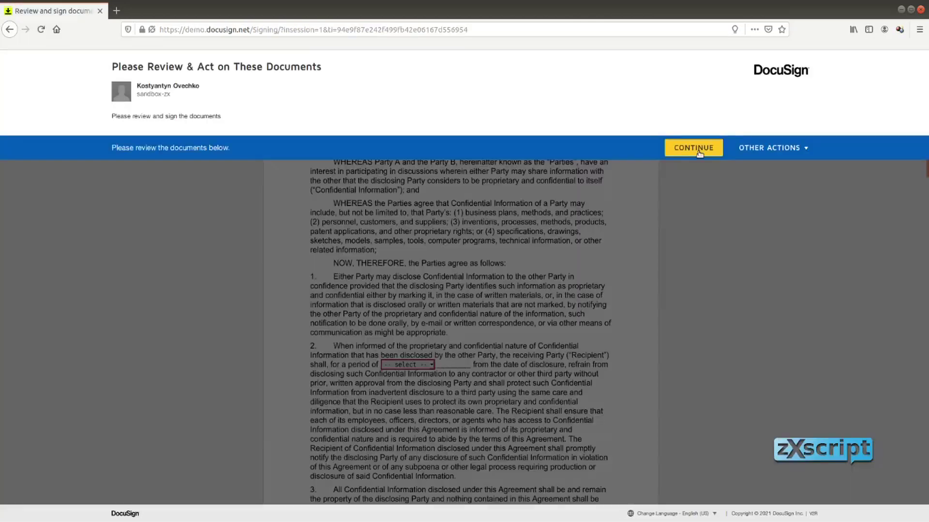
- Enter the NDA effective date 12 January and choose a 12-month disclosure period
left_click(701, 148)
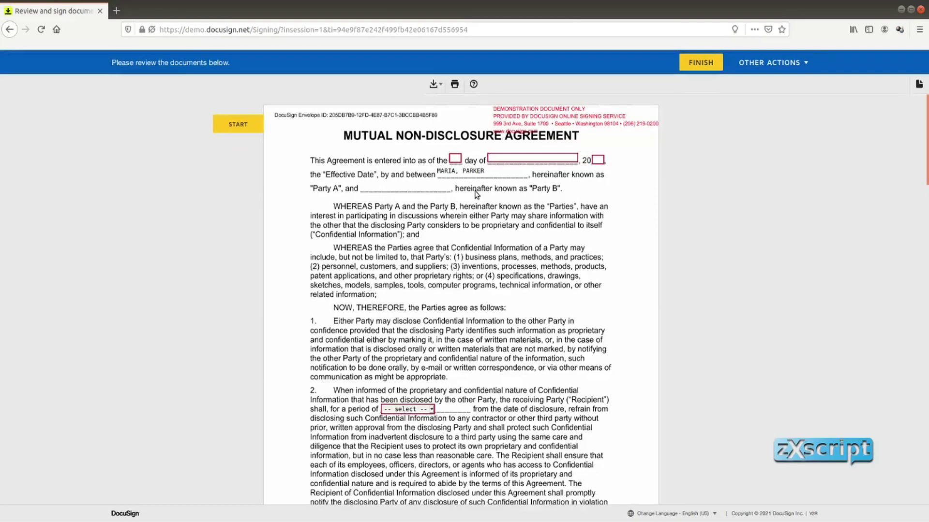
scroll(353, 194, "down", 1)
scroll(435, 145, "up", 1)
left_click(455, 158)
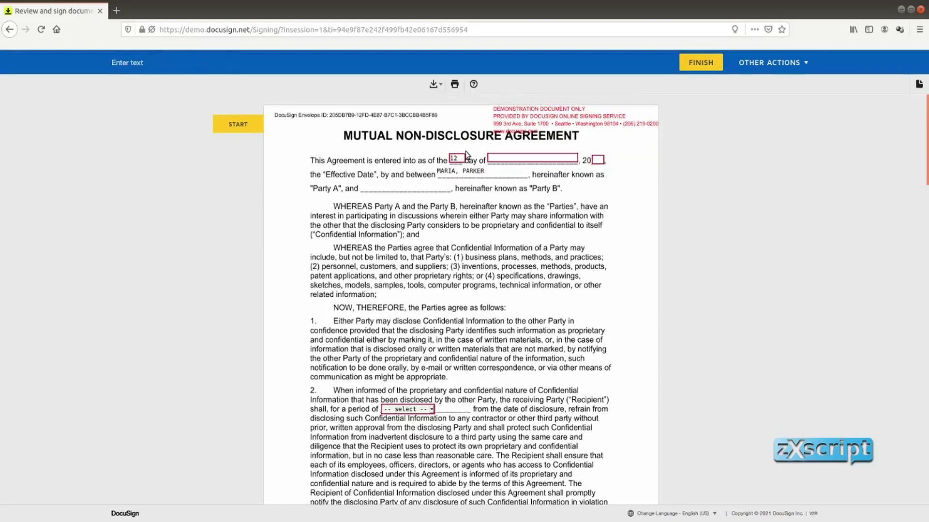
key("Tab")
type("Jan")
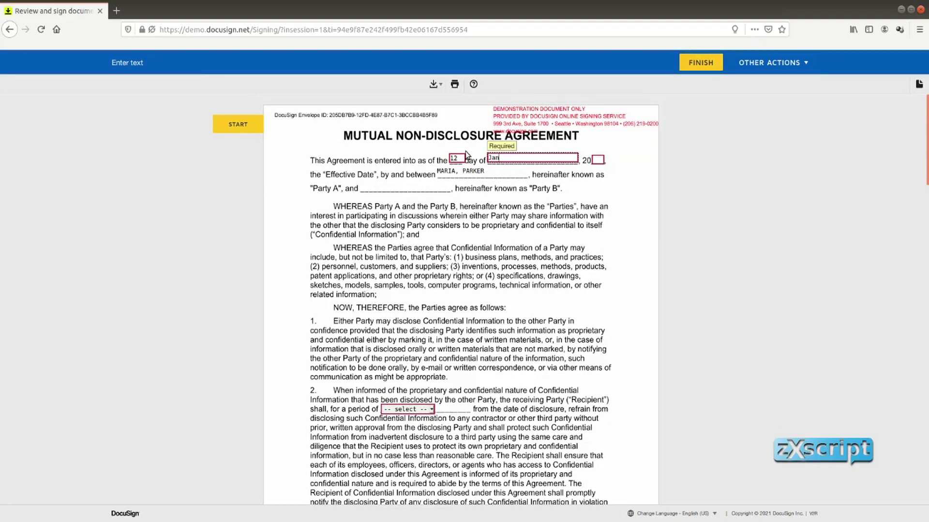
key("Tab")
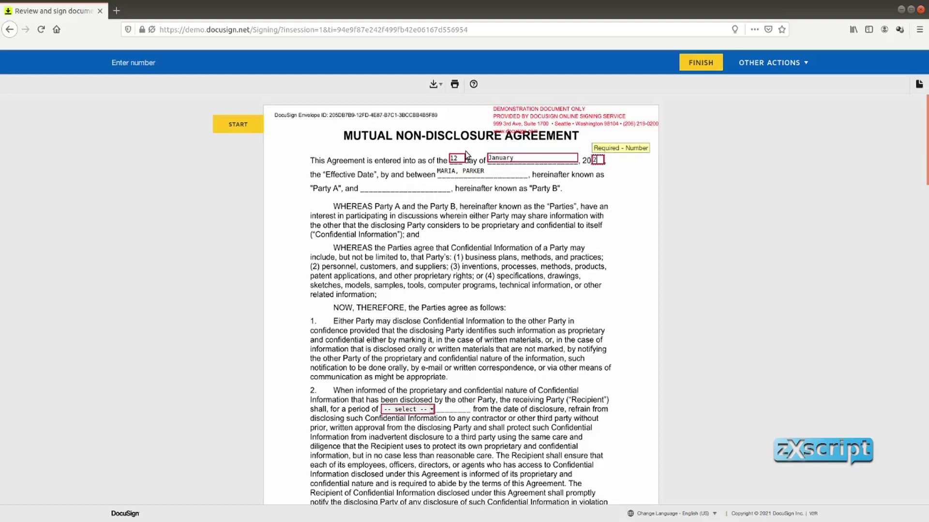
key("Tab")
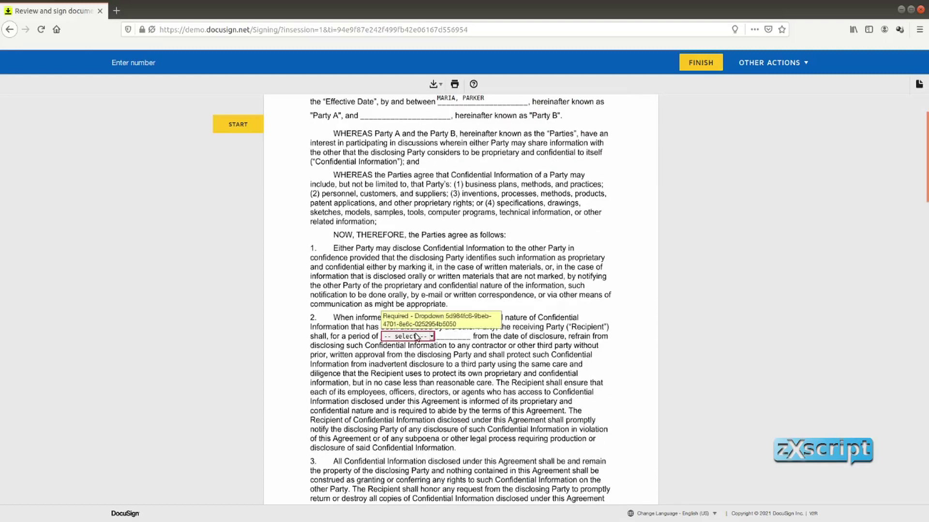
left_click(406, 336)
left_click(408, 407)
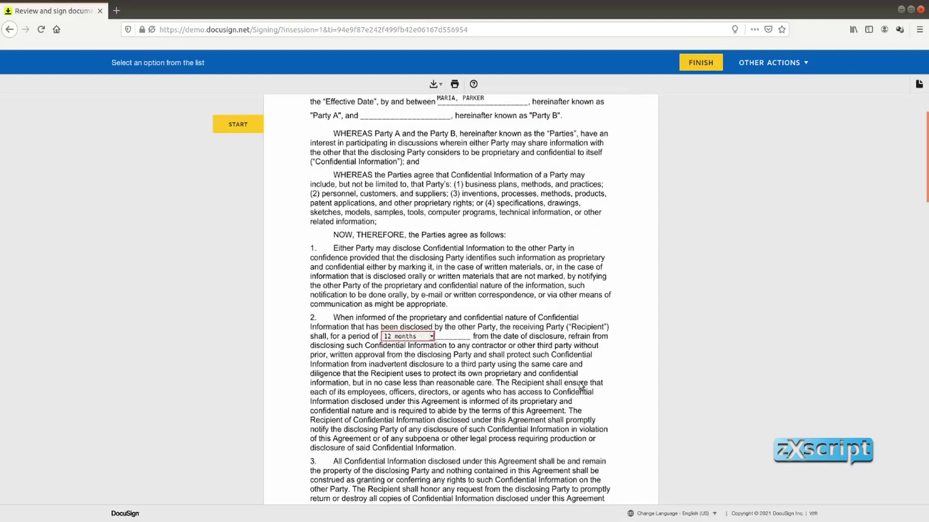
scroll(377, 392, "down", 5)
scroll(378, 392, "down", 7)
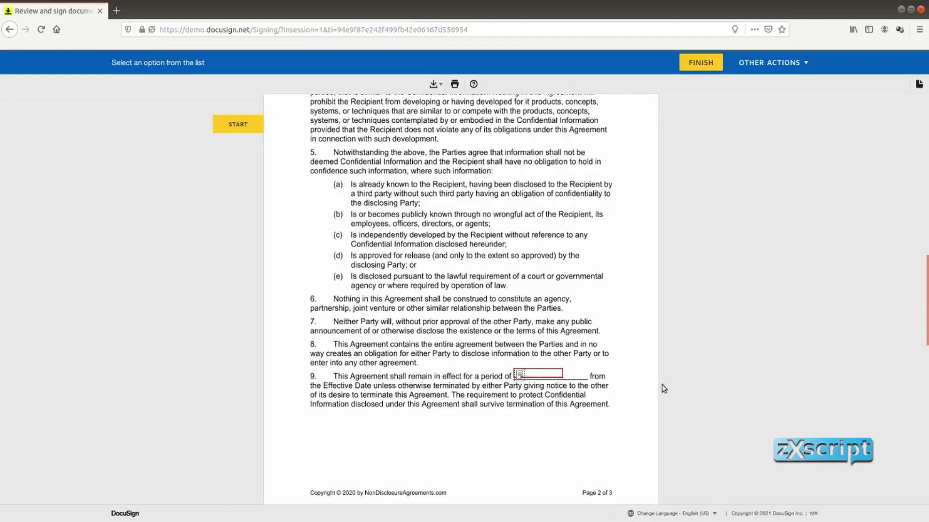
- Fill in the 1 year term, sign as Party A, and finish the NDA
left_click(535, 374)
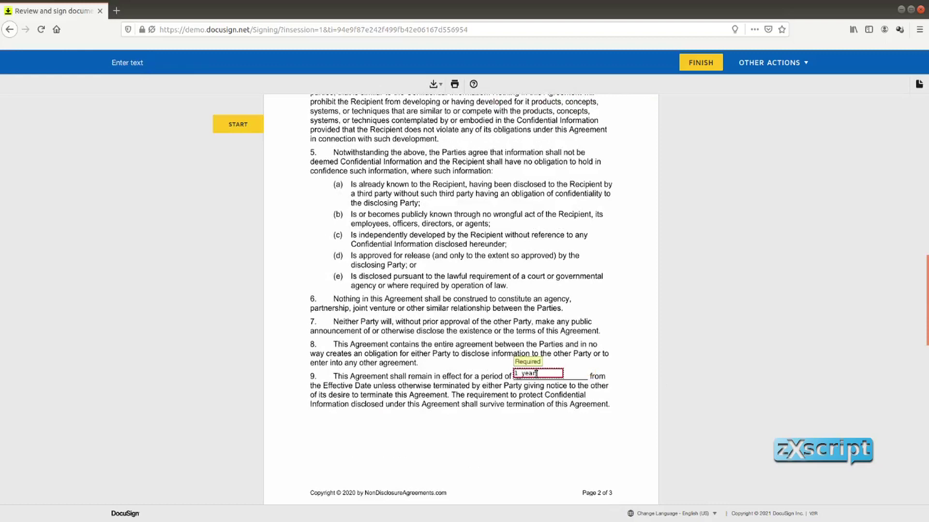
scroll(394, 401, "down", 5)
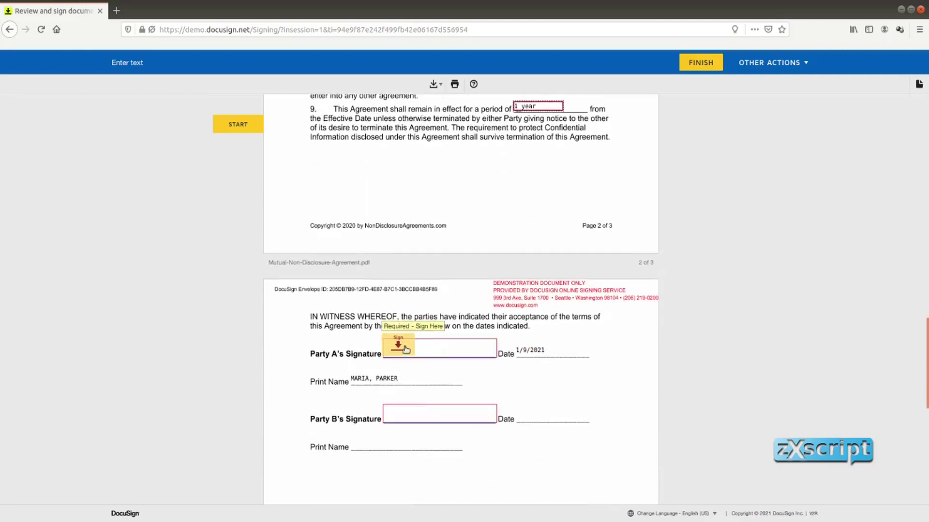
left_click(405, 347)
scroll(534, 399, "down", 8)
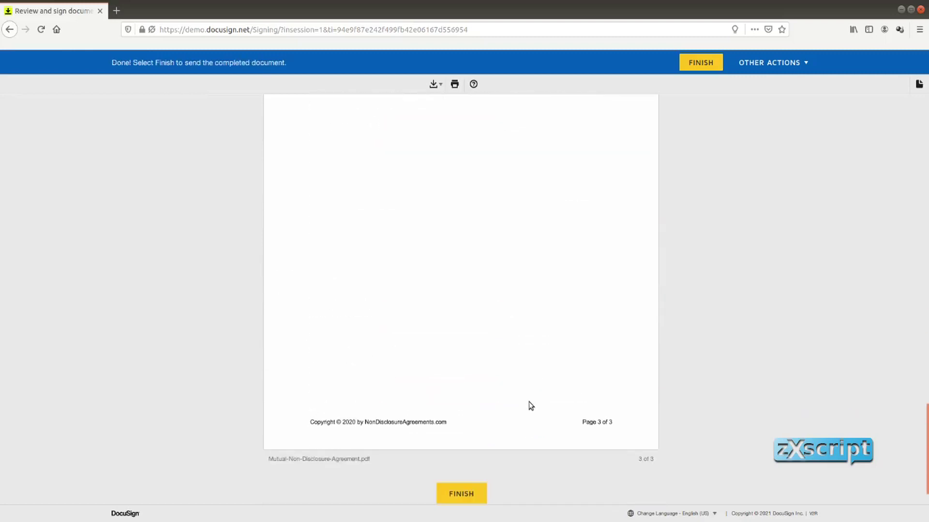
left_click(461, 494)
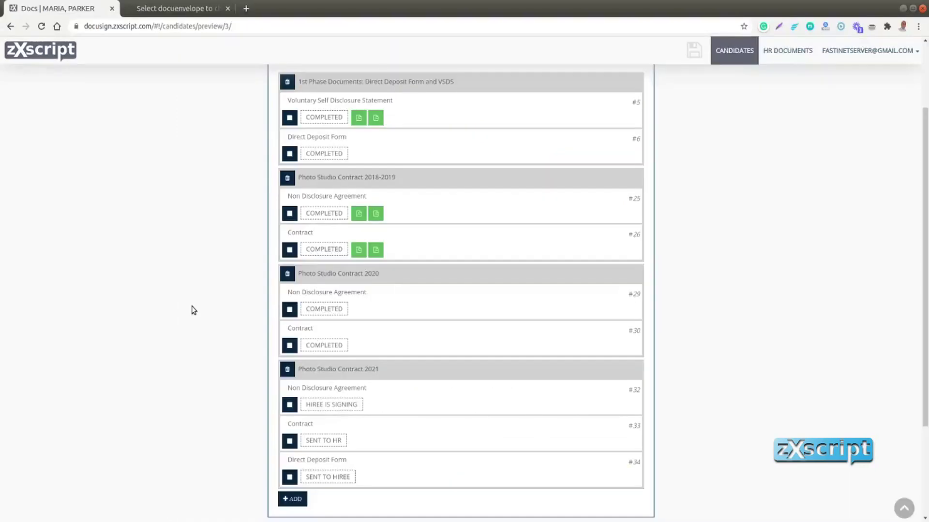
- Show HR Documents' Pending Documents list with envelopes 32 and 33 sent to HR
scroll(193, 310, "down", 1)
scroll(191, 310, "up", 3)
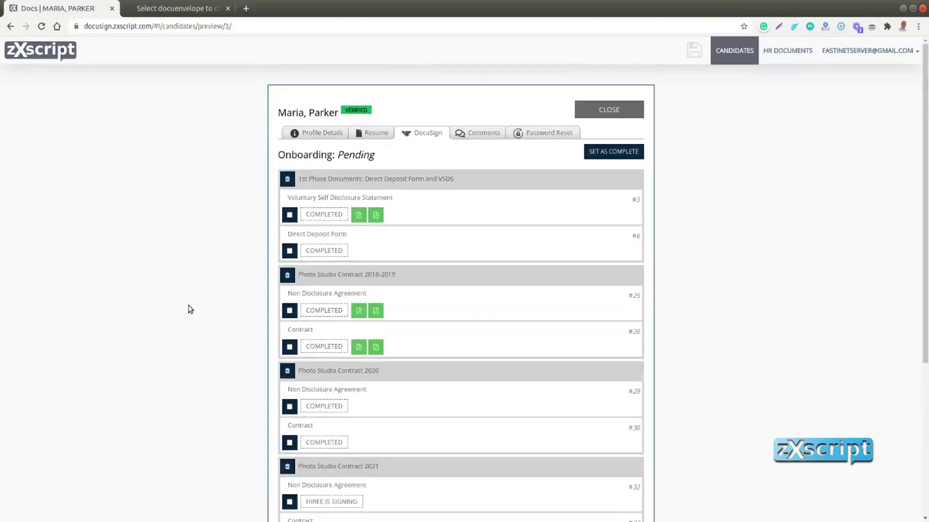
left_click(788, 50)
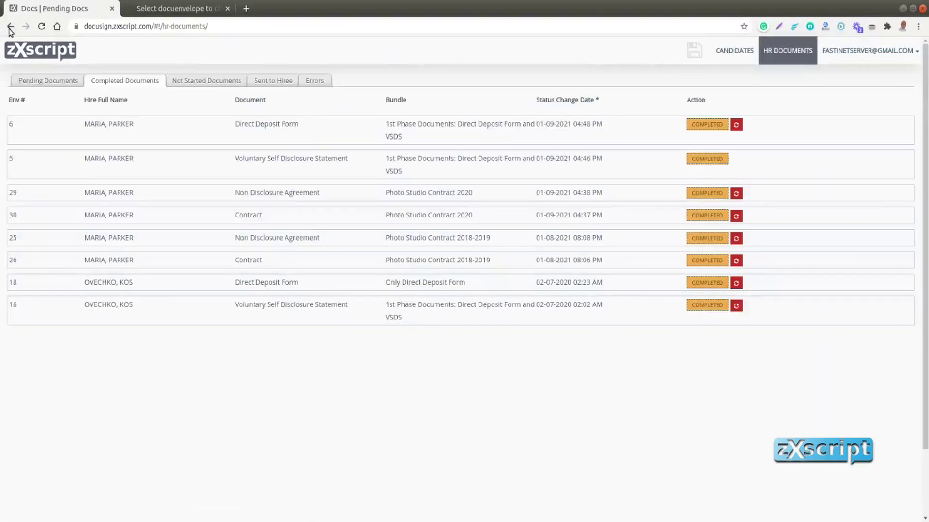
left_click(43, 84)
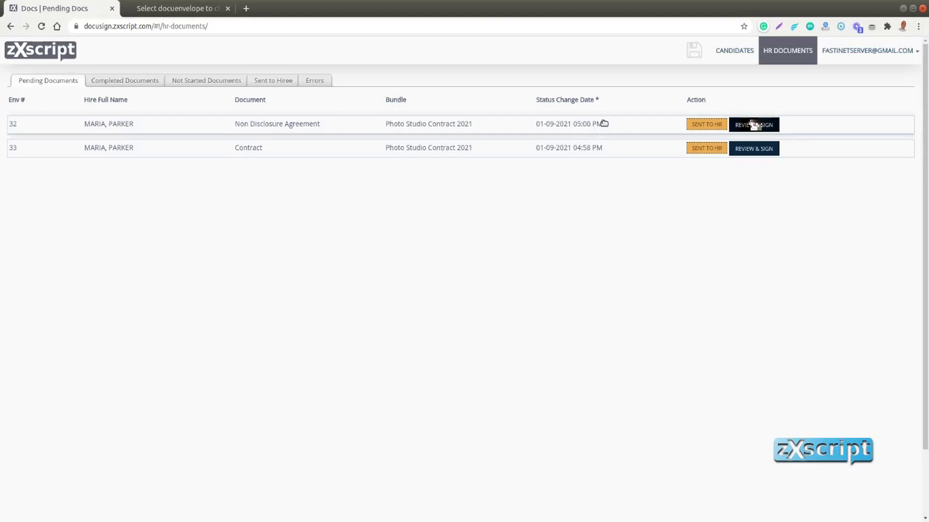
- Countersign the 2021 Contract in the client signature field and finish it
left_click(756, 150)
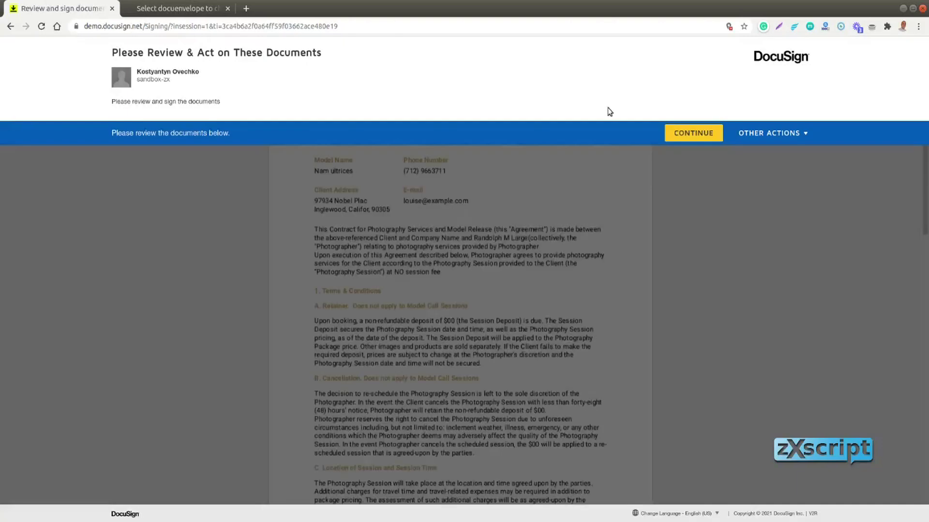
left_click(677, 133)
scroll(399, 188, "down", 10)
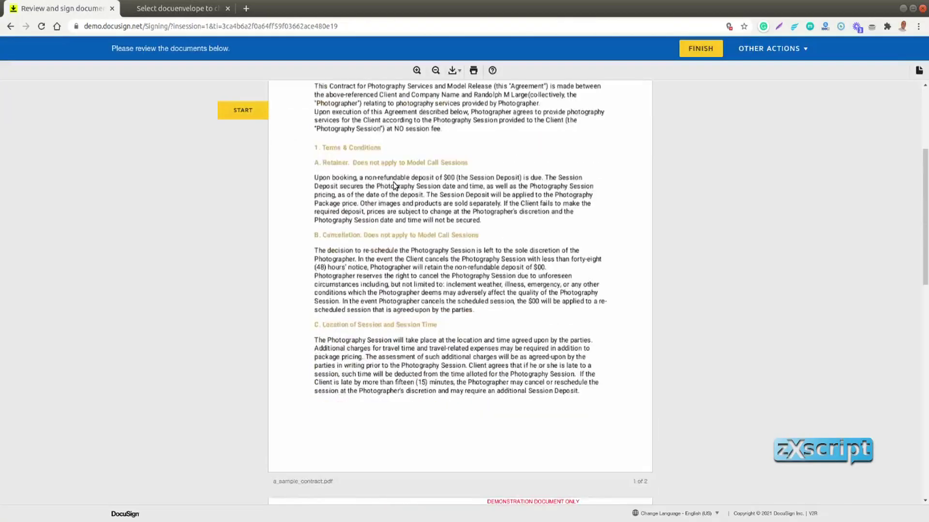
scroll(394, 191, "down", 6)
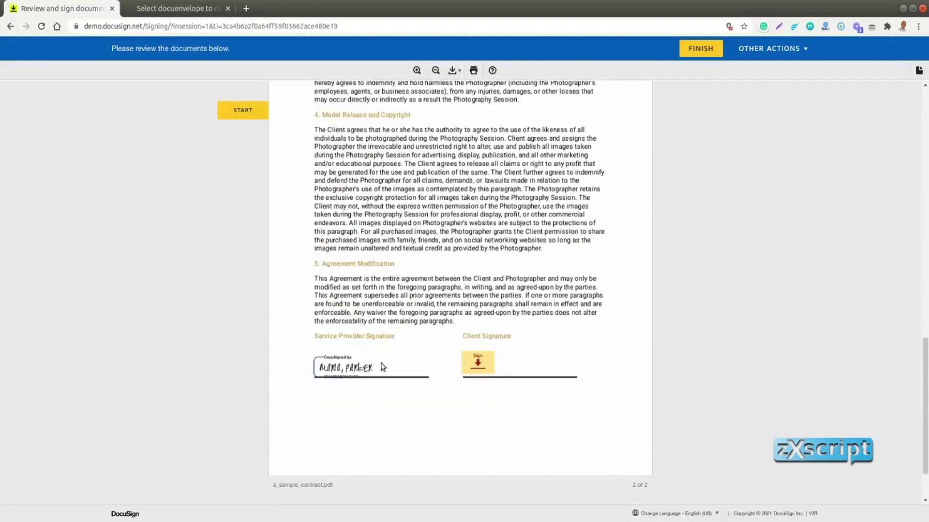
scroll(484, 363, "up", 1)
scroll(575, 357, "down", 2)
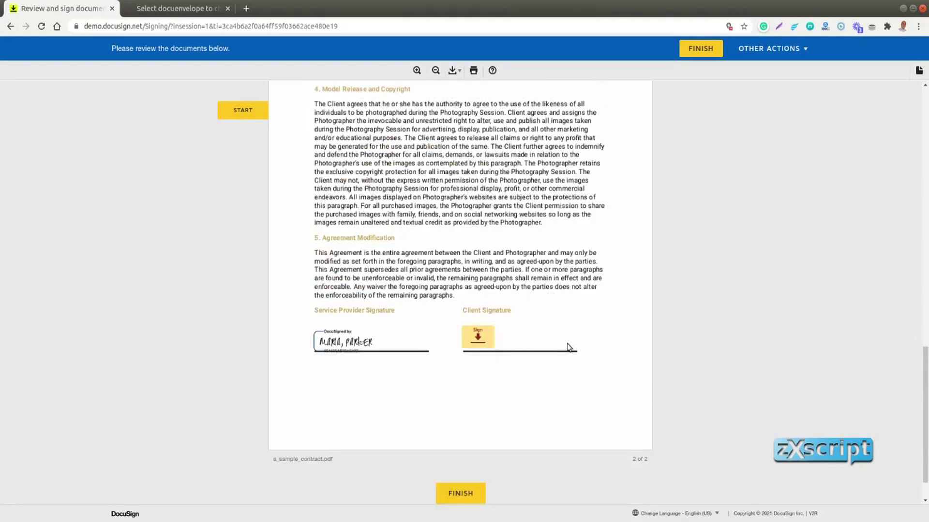
left_click(478, 339)
left_click(458, 491)
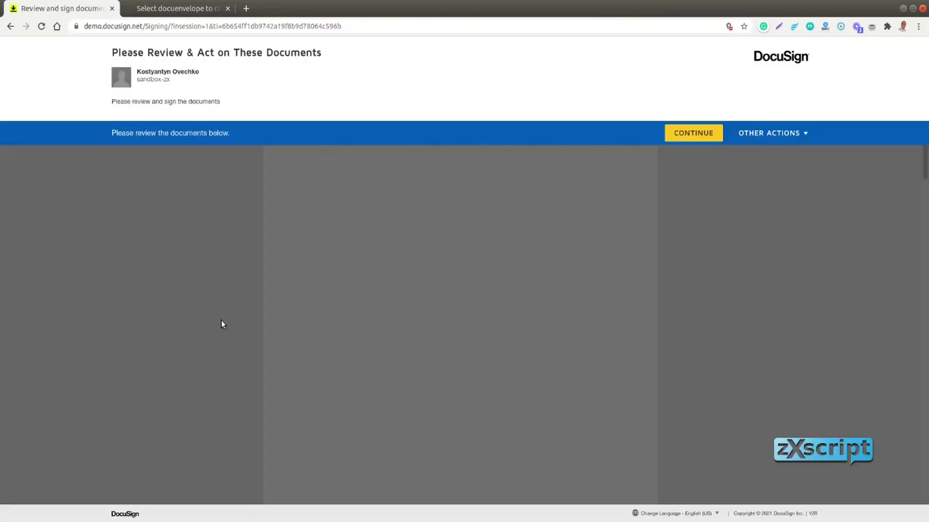
- Sign the 2021 NDA as Party B and finish it
left_click(695, 135)
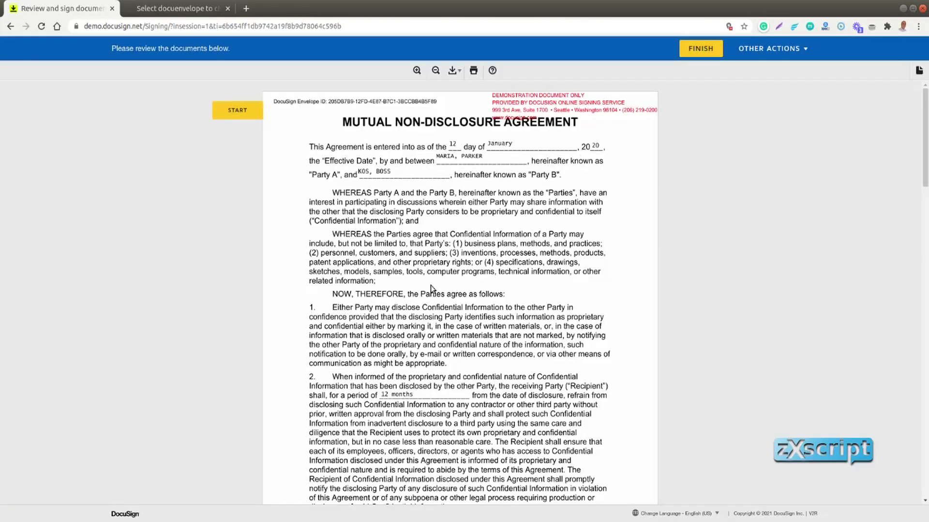
scroll(425, 293, "down", 4)
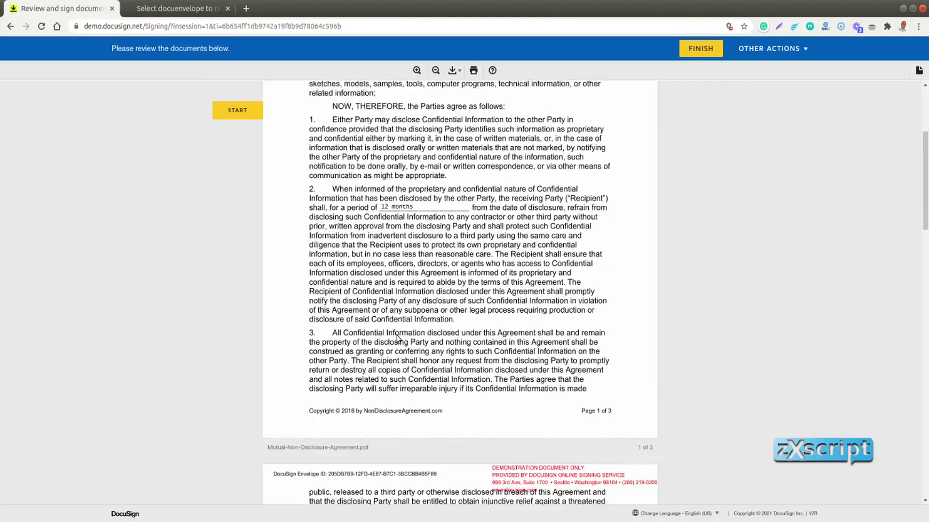
scroll(396, 341, "down", 2)
scroll(392, 349, "down", 12)
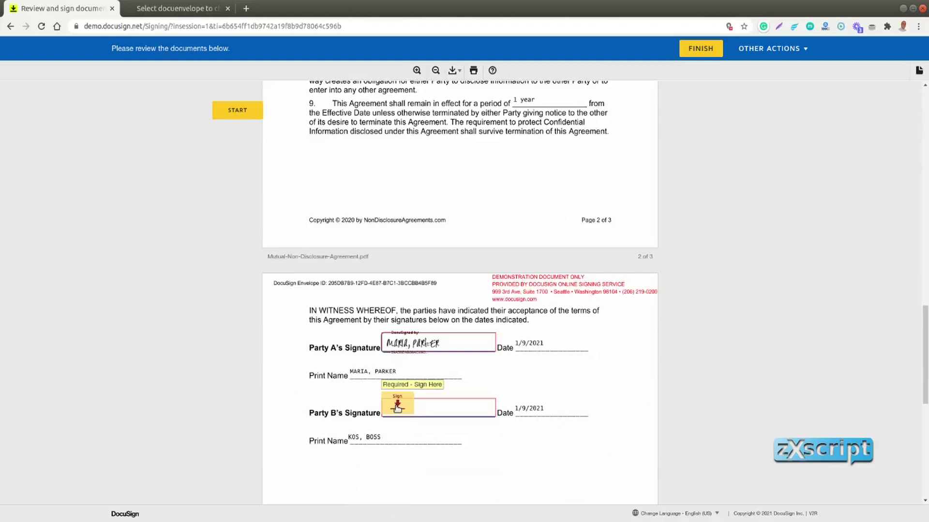
left_click(397, 406)
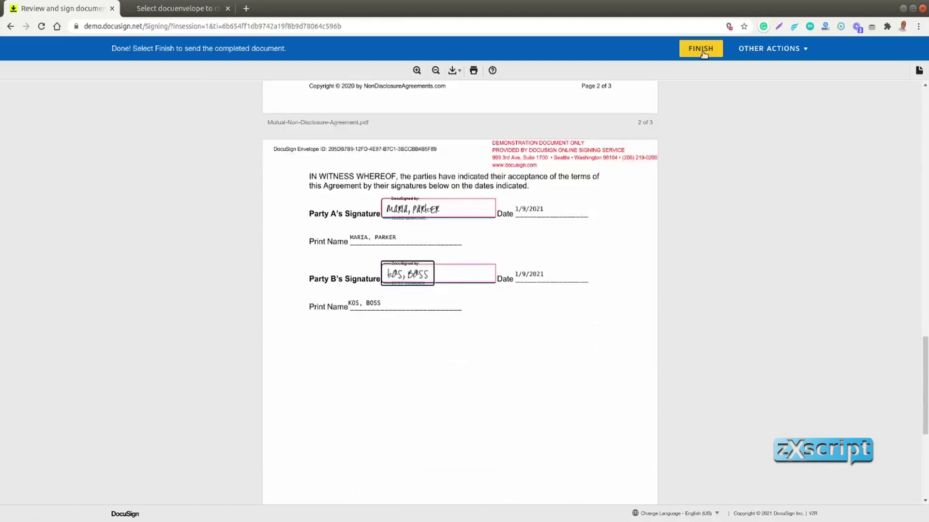
left_click(702, 50)
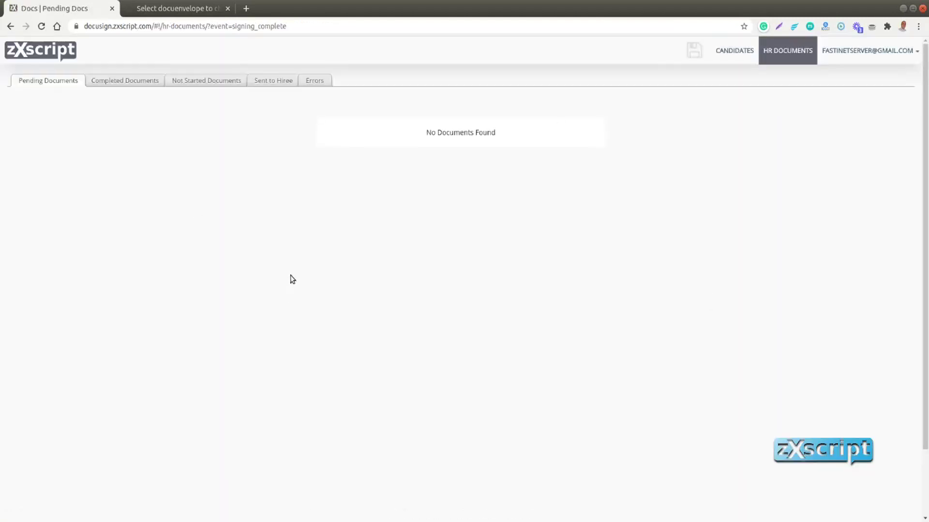
- Confirm the 2021 NDA and Contract under Completed Documents, then open a signed NDA PDF from the onboarding record
left_click(116, 81)
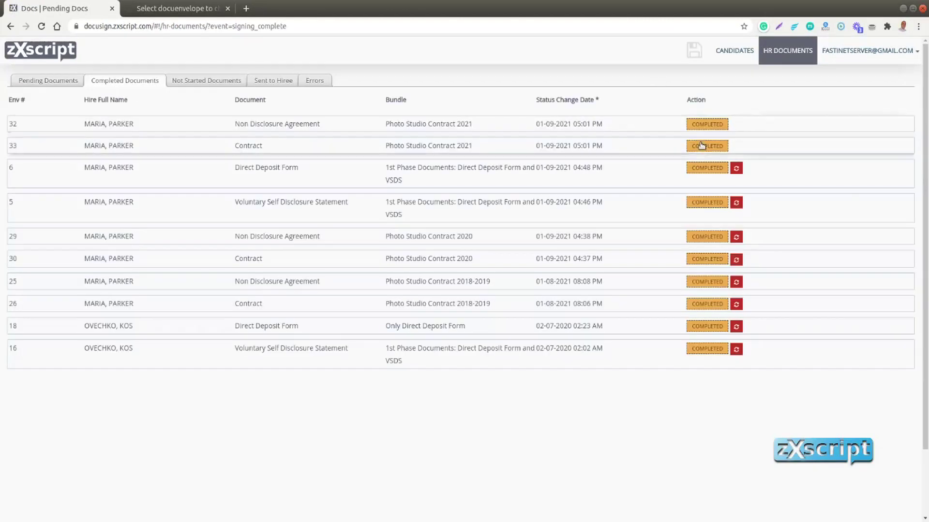
left_click(315, 151)
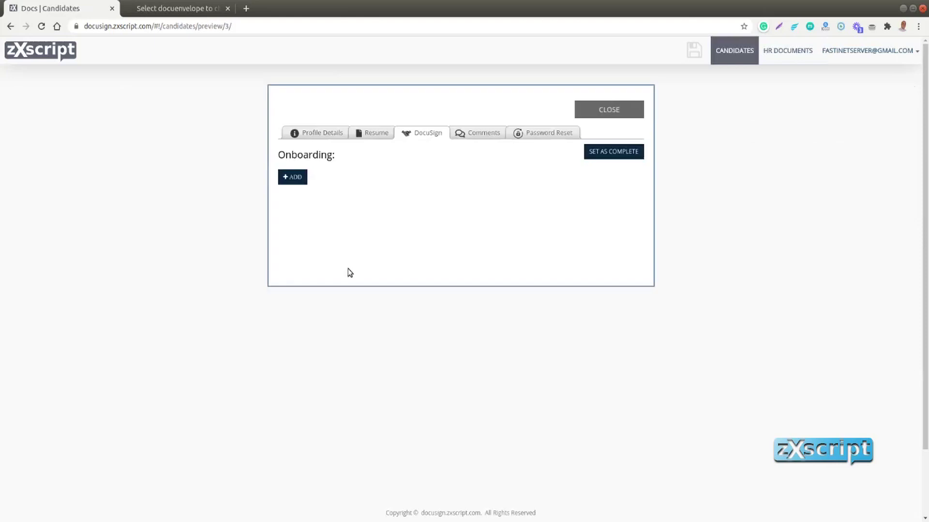
scroll(487, 222, "down", 3)
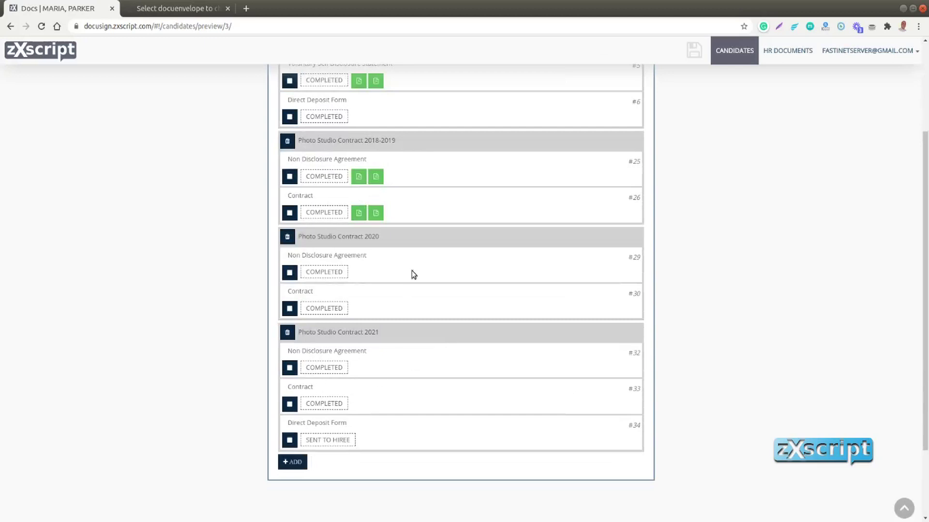
scroll(417, 229, "up", 1)
scroll(417, 230, "up", 1)
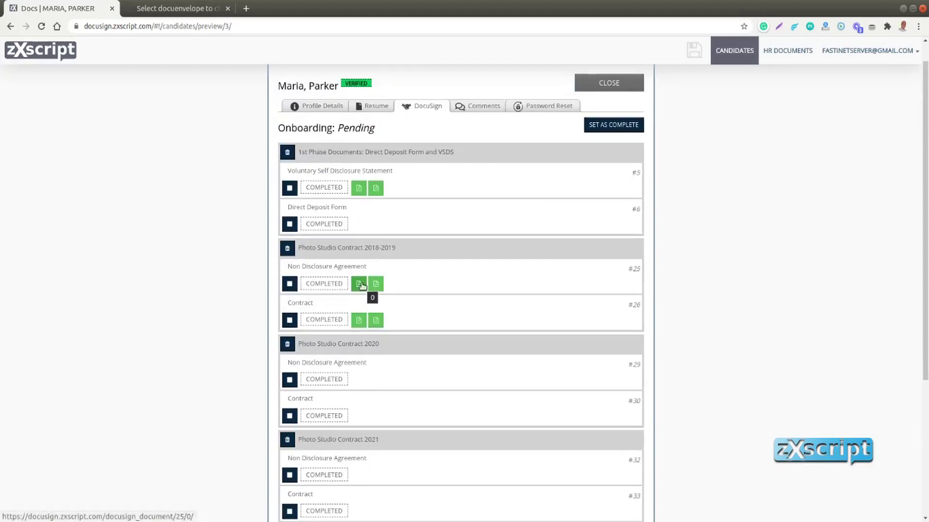
left_click(360, 284)
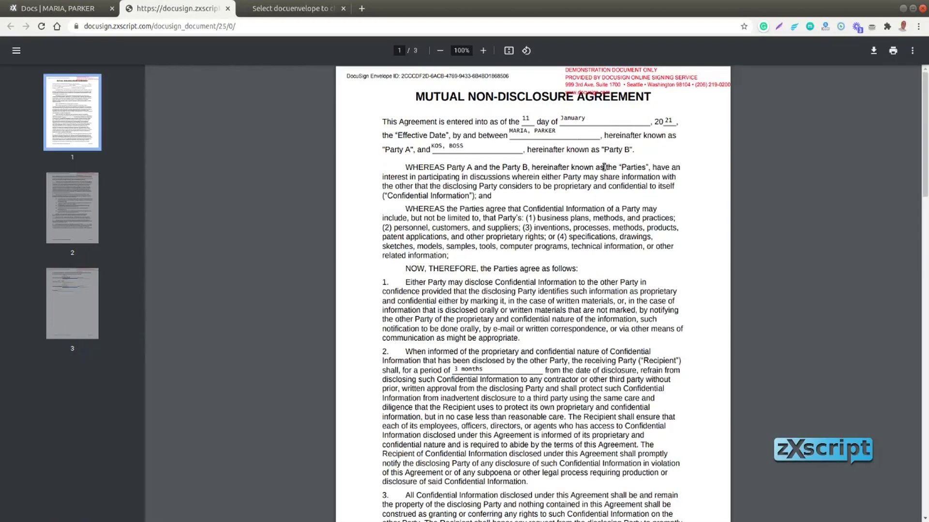
scroll(577, 189, "down", 9)
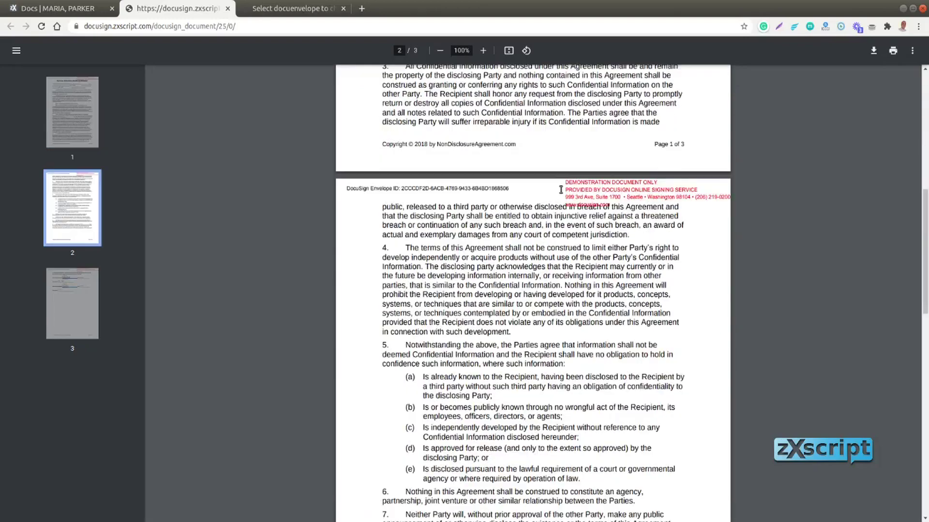
scroll(561, 189, "down", 10)
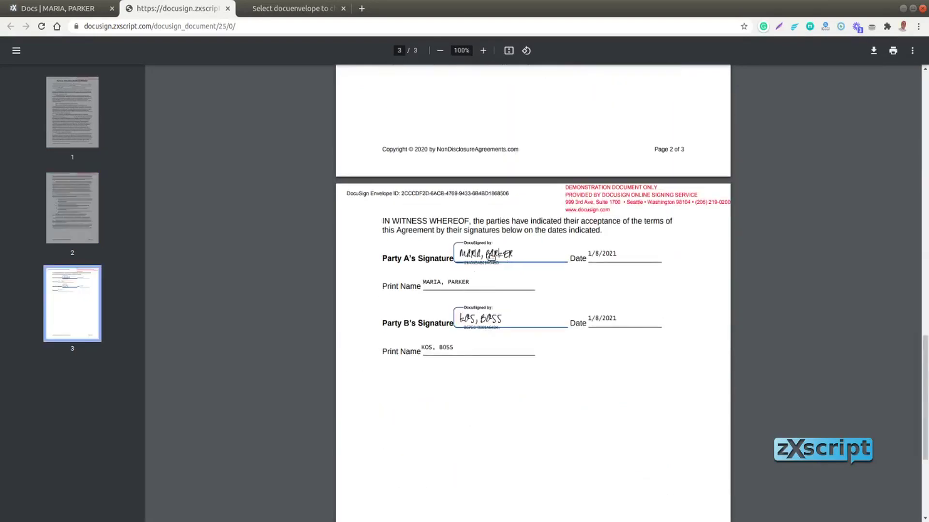
scroll(541, 354, "up", 15)
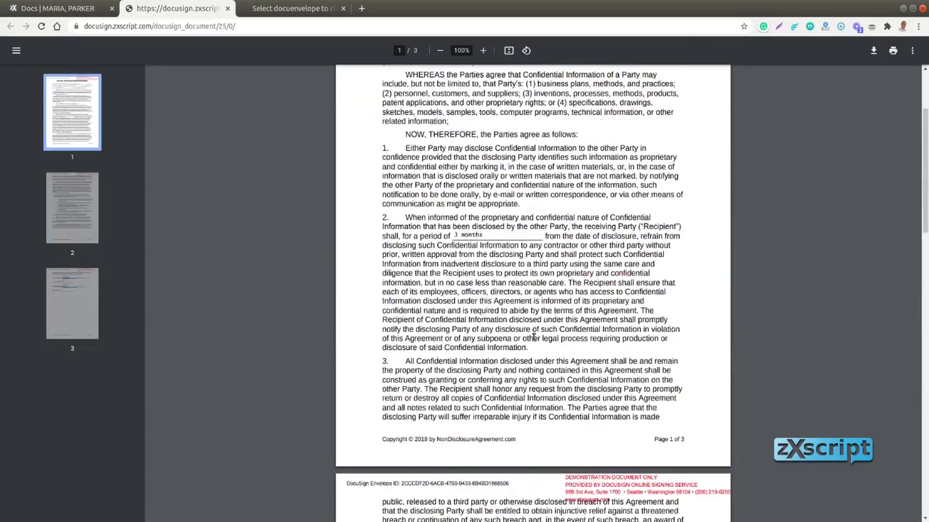
scroll(533, 337, "up", 3)
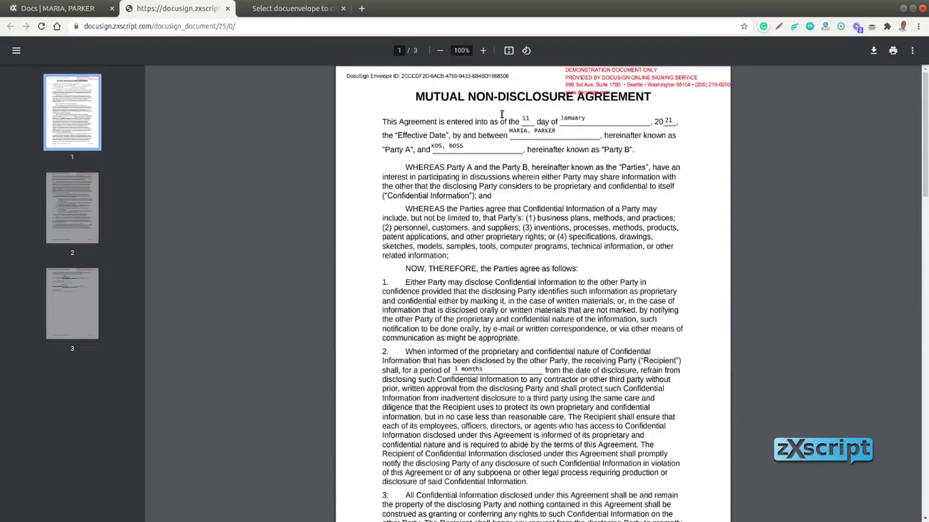
left_click(228, 8)
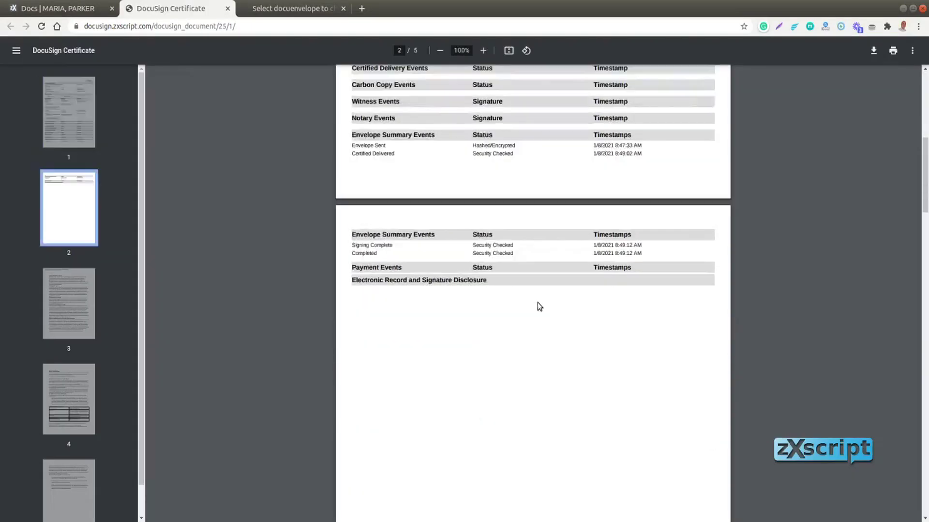
scroll(533, 307, "up", 8)
scroll(532, 309, "down", 7)
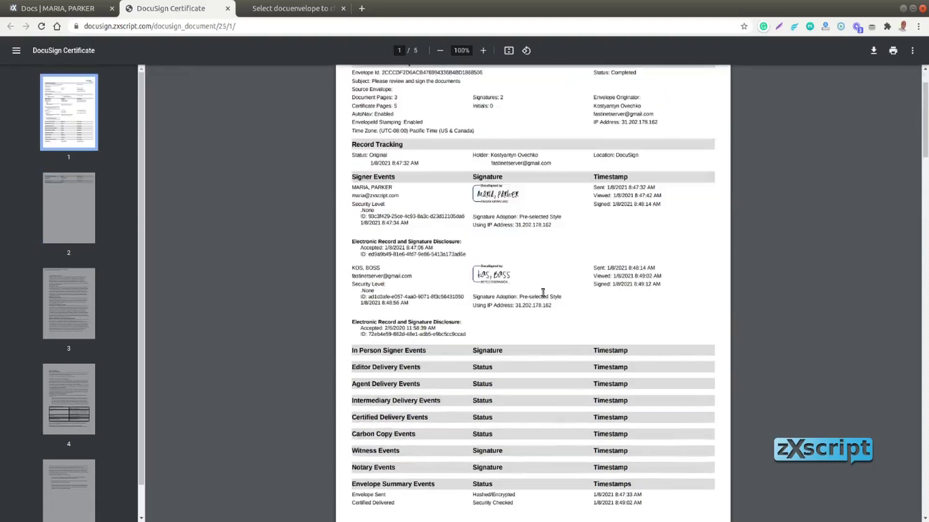
scroll(516, 298, "up", 7)
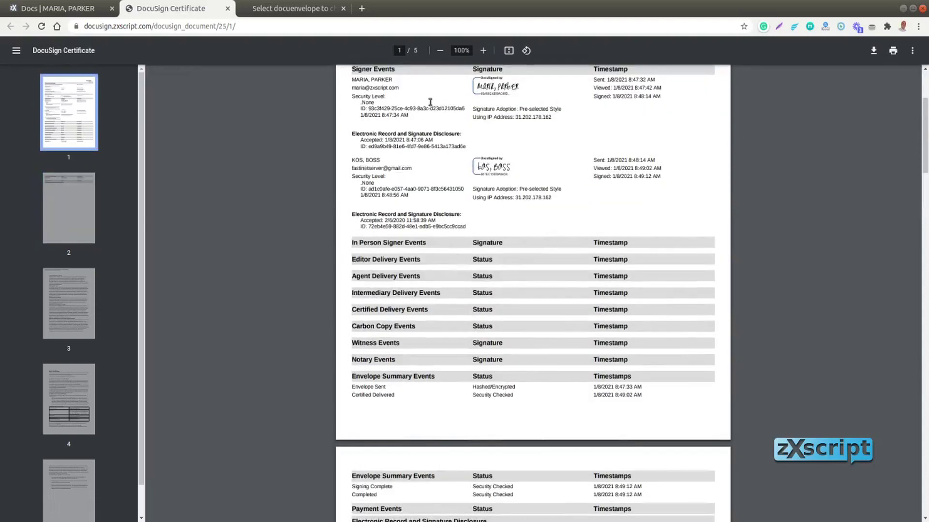
left_click(227, 9)
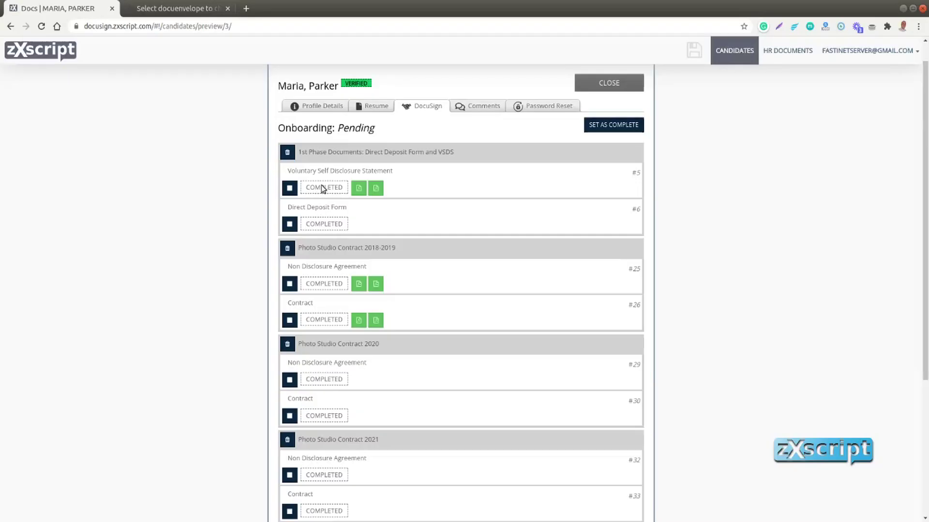
left_click(357, 318)
scroll(465, 210, "down", 15)
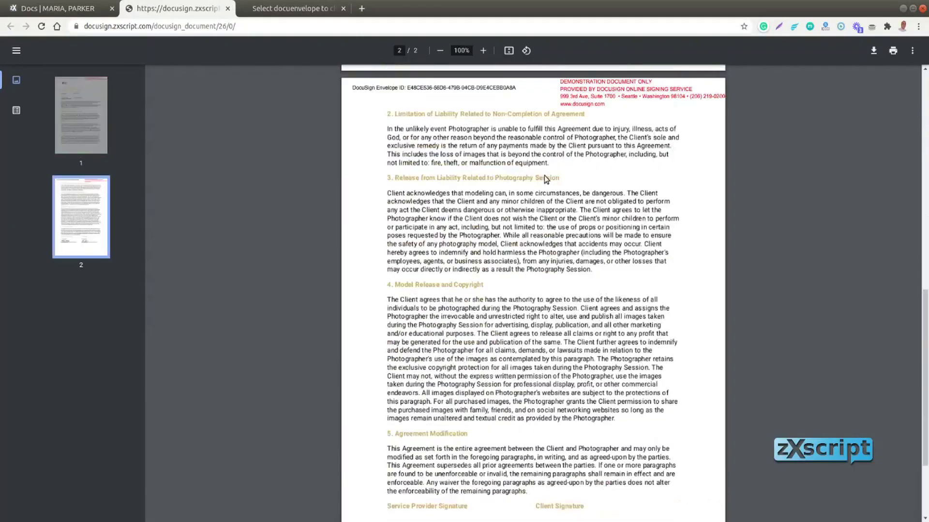
left_click(228, 8)
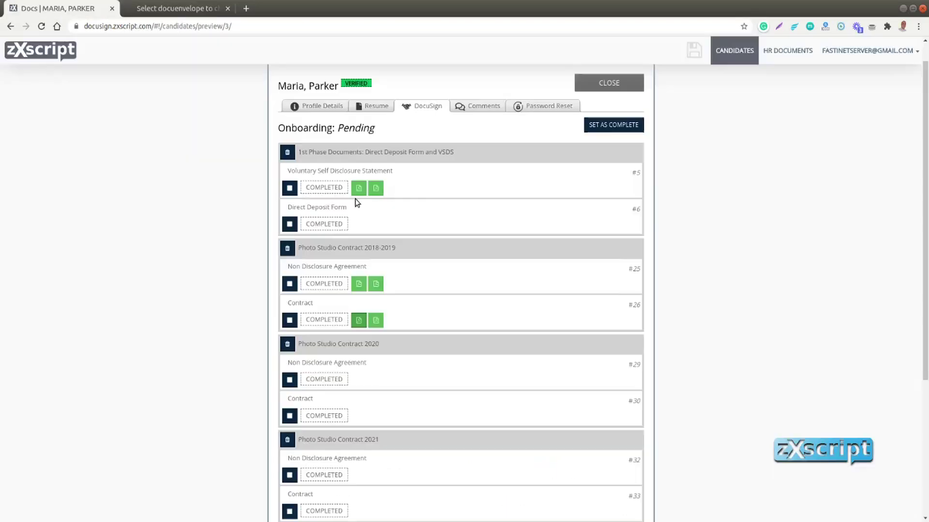
left_click(376, 319)
scroll(580, 149, "down", 8)
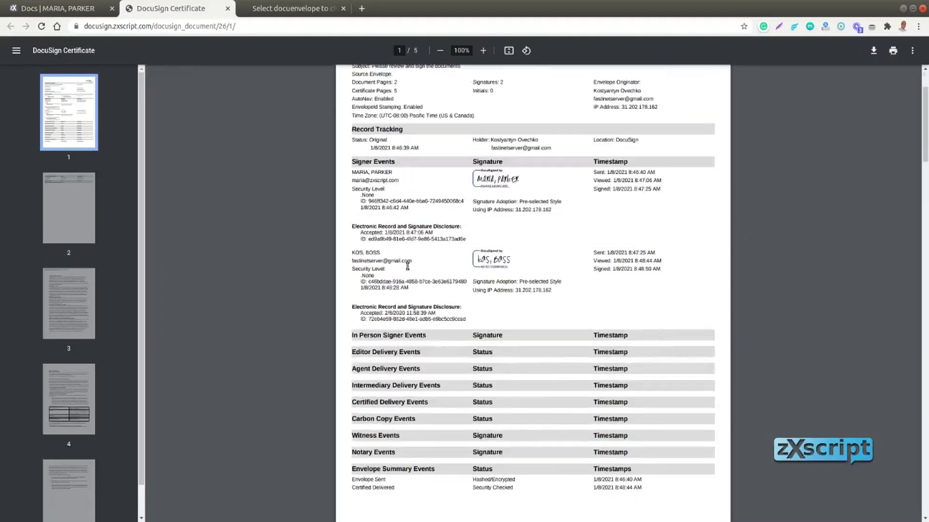
scroll(396, 223, "up", 5)
scroll(396, 224, "up", 5)
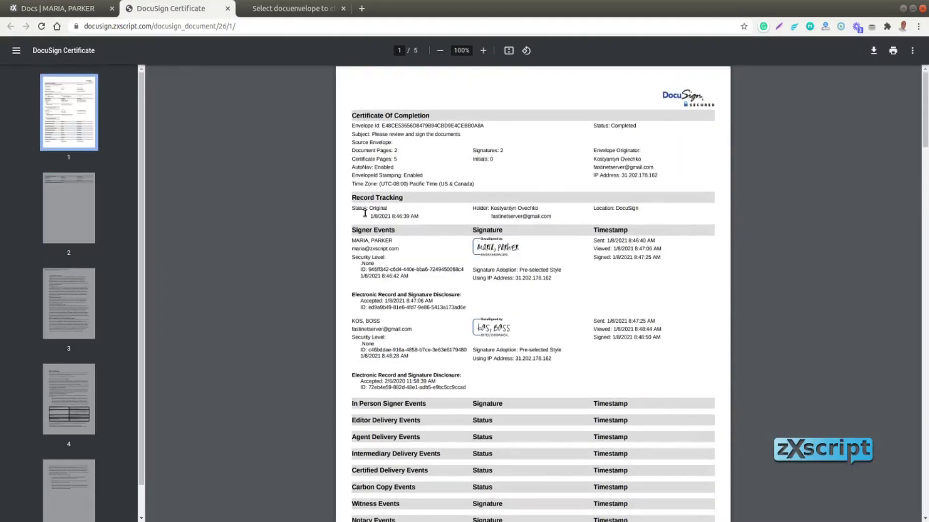
left_click(228, 9)
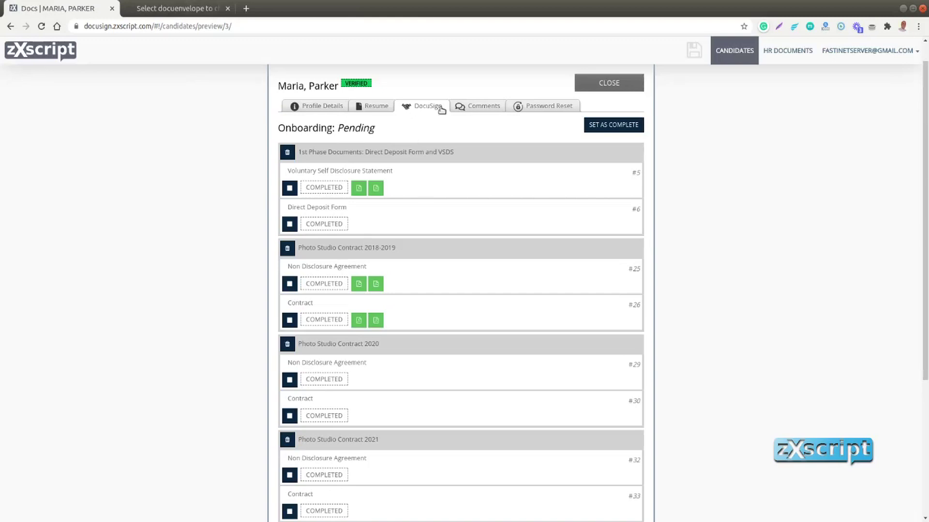